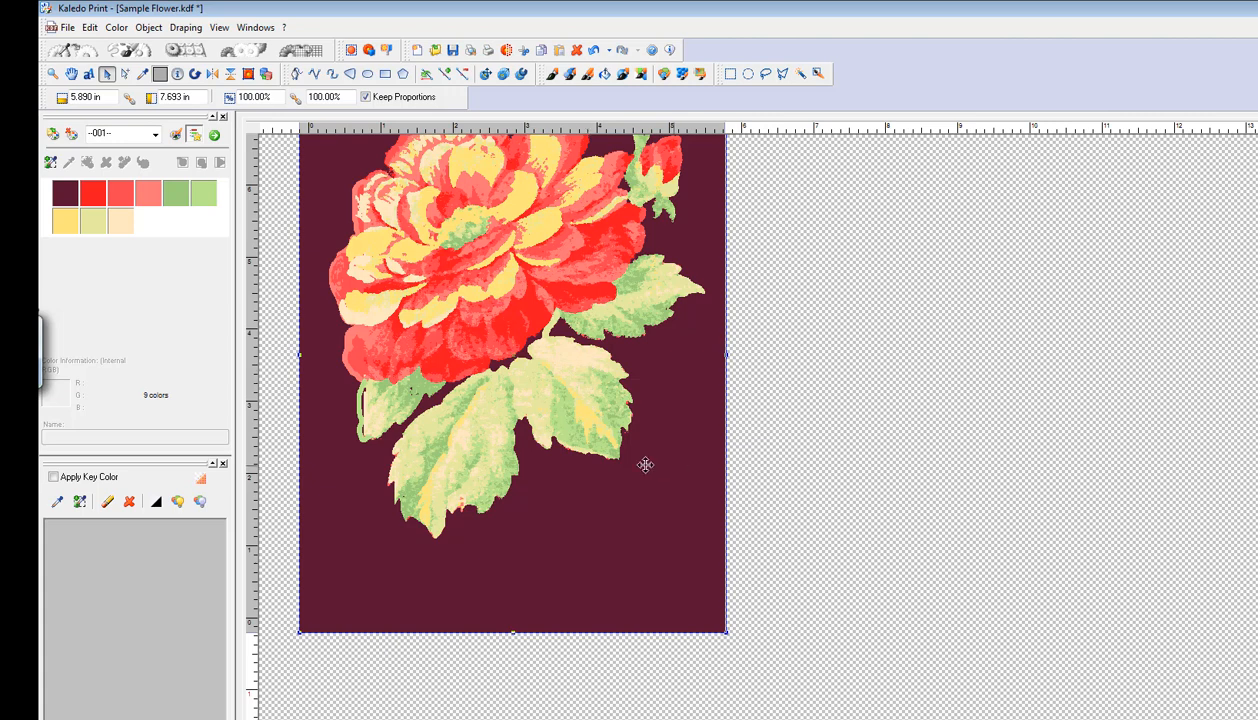
Step: Draw a closed polygonal lasso selection around the whole flower, including its leaves and bud
left_click_drag(603, 465, 674, 564)
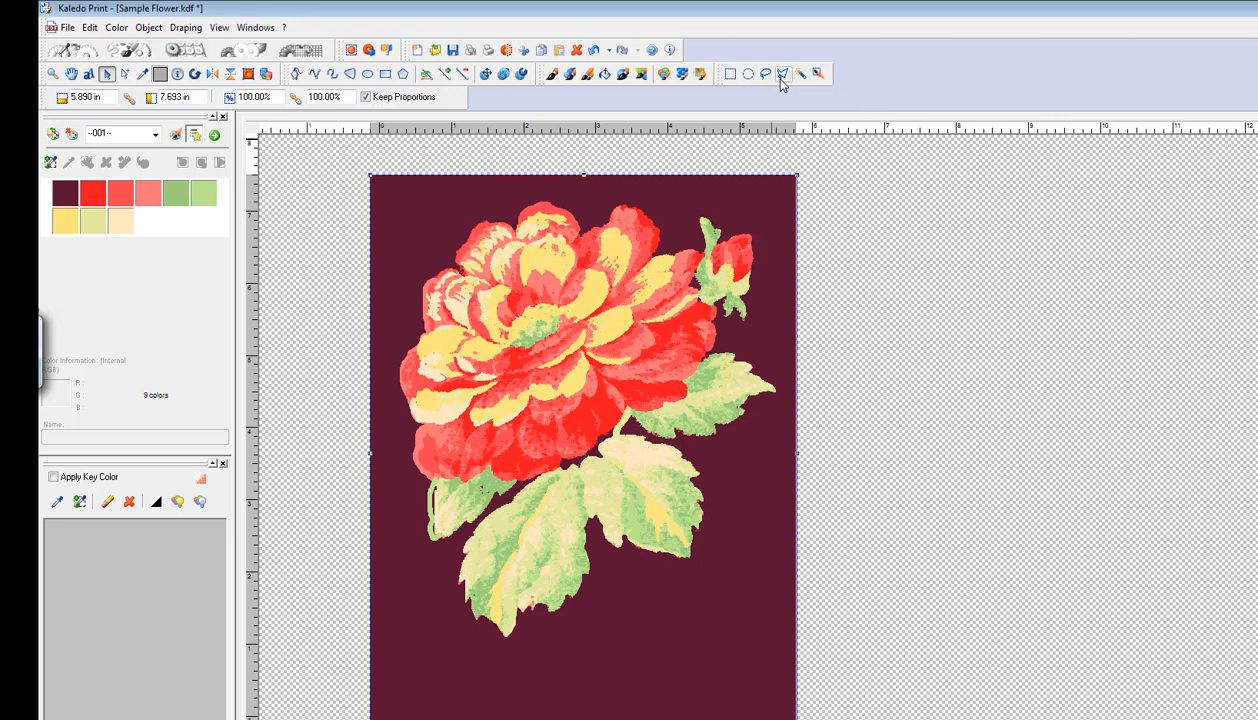
left_click(783, 76)
left_click(579, 198)
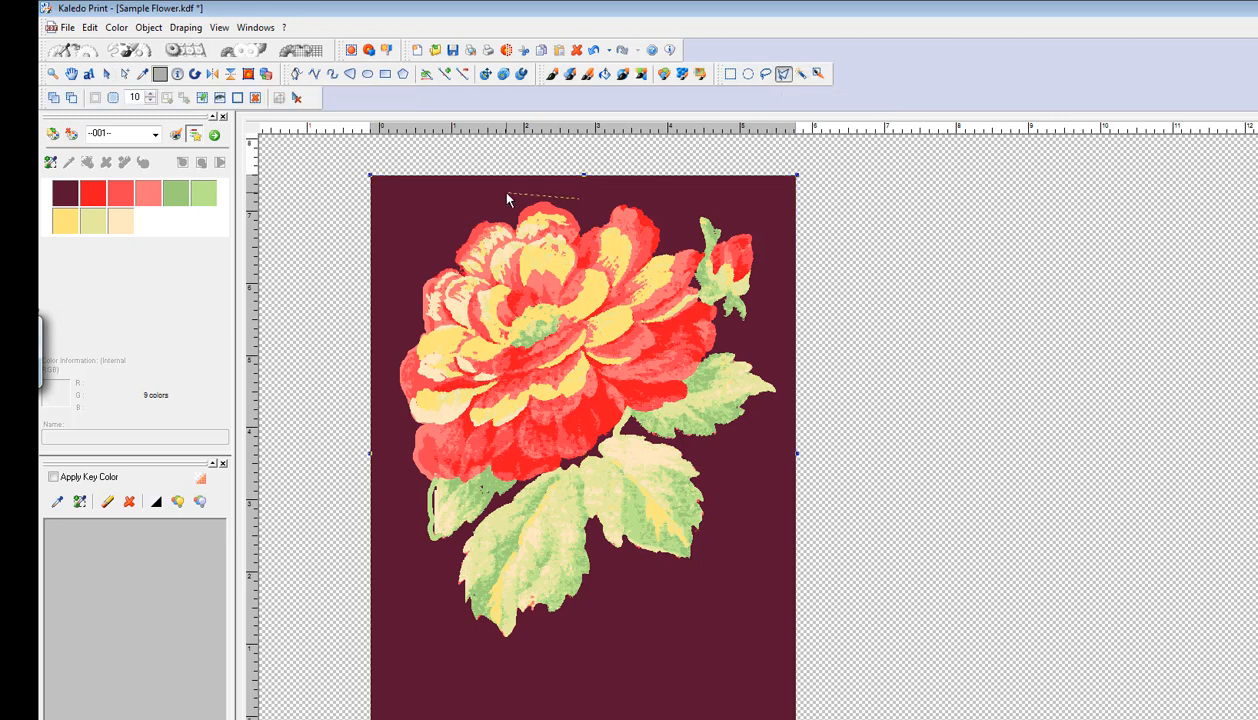
left_click(527, 187)
left_click(437, 230)
left_click(390, 328)
left_click(415, 579)
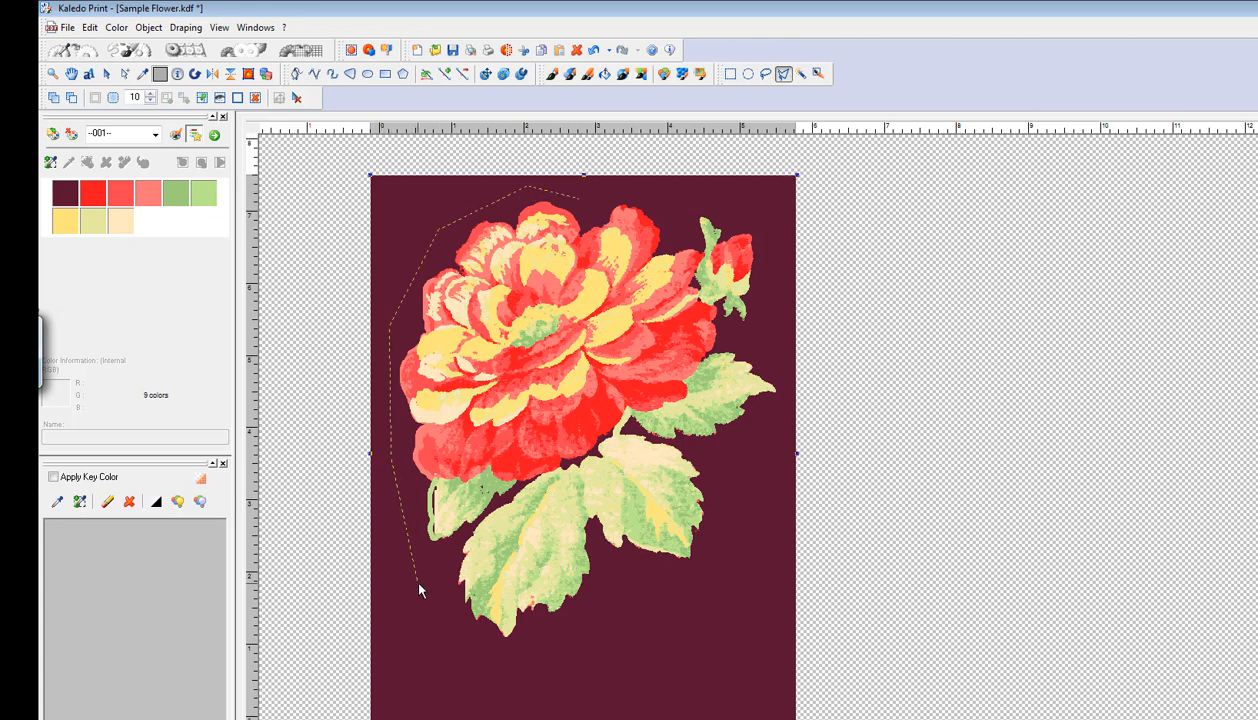
left_click(531, 674)
left_click(738, 456)
left_click(787, 400)
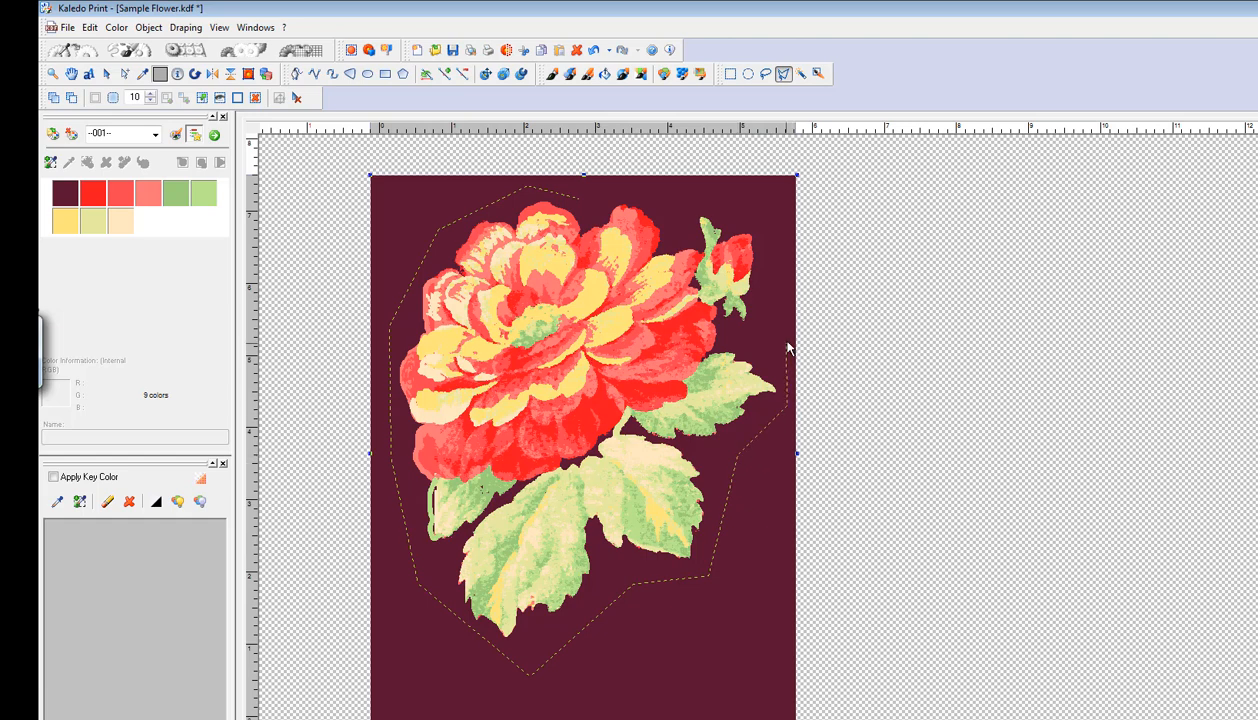
left_click(777, 208)
left_click(690, 200)
left_click(672, 215)
double_click(588, 182)
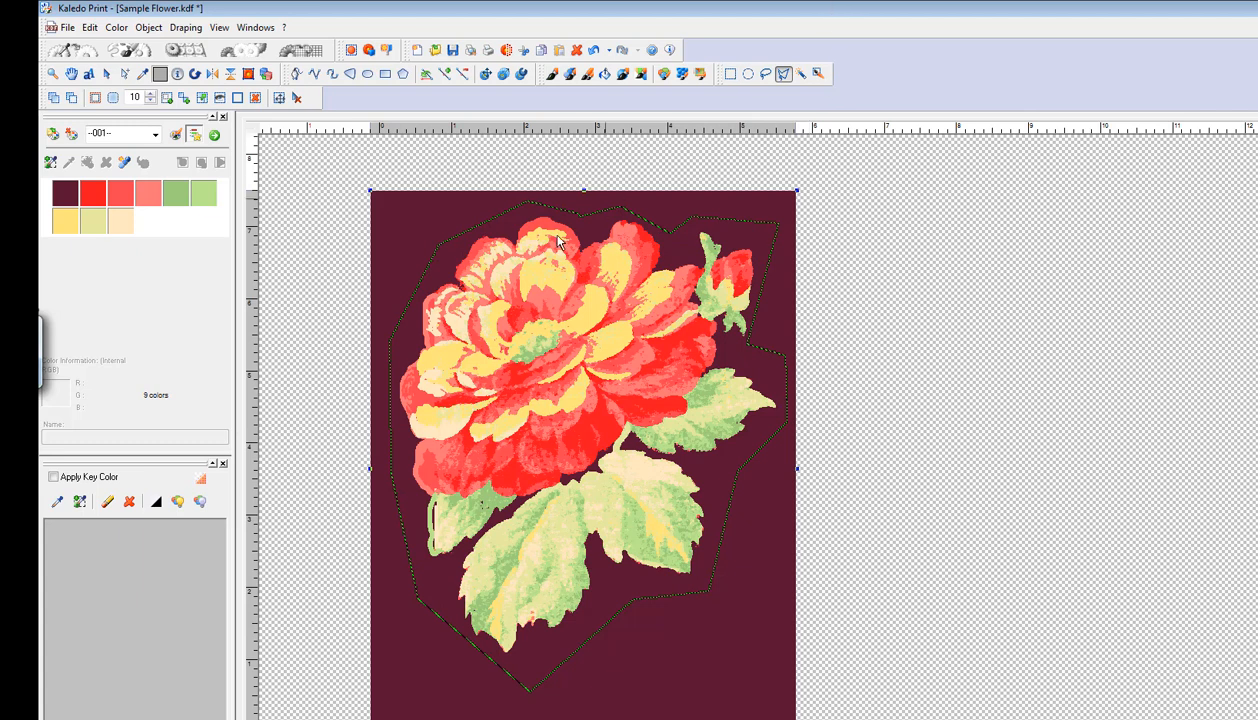
Step: Subtract the maroon background from the lasso selection with the Magic Wand, leaving only the flower motif selected
left_click(800, 74)
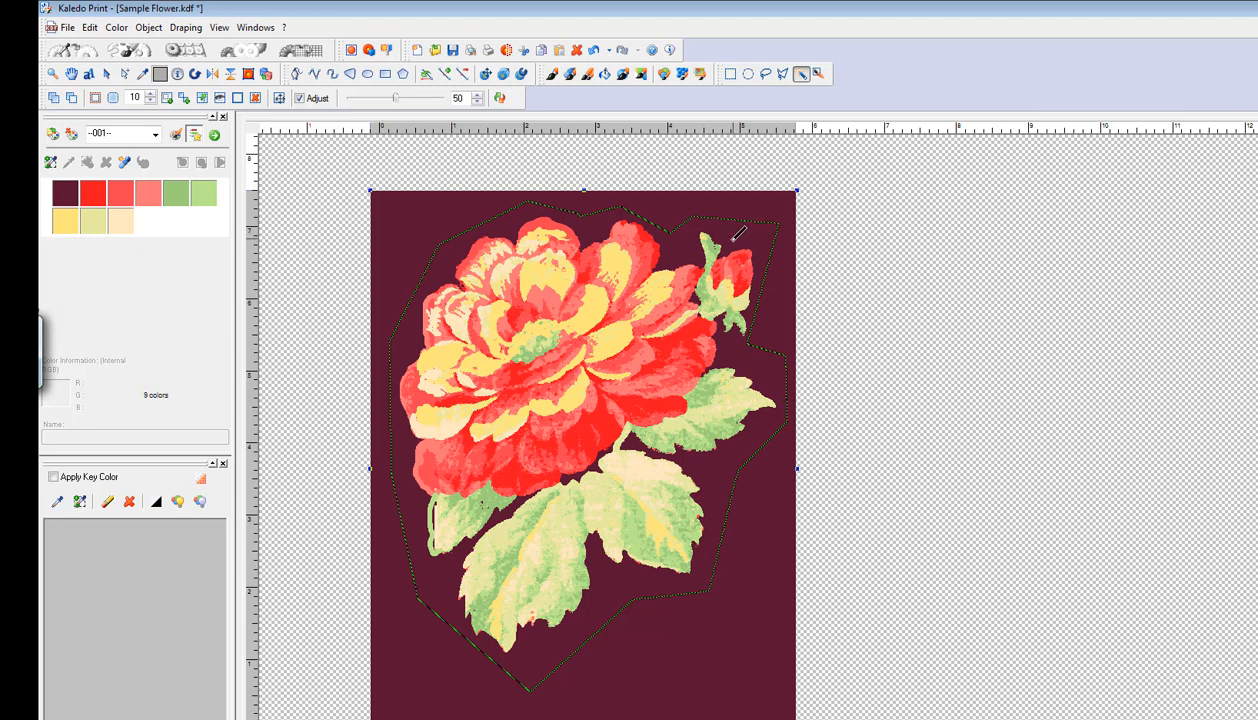
key("ctrl")
left_click(680, 240, "ctrl")
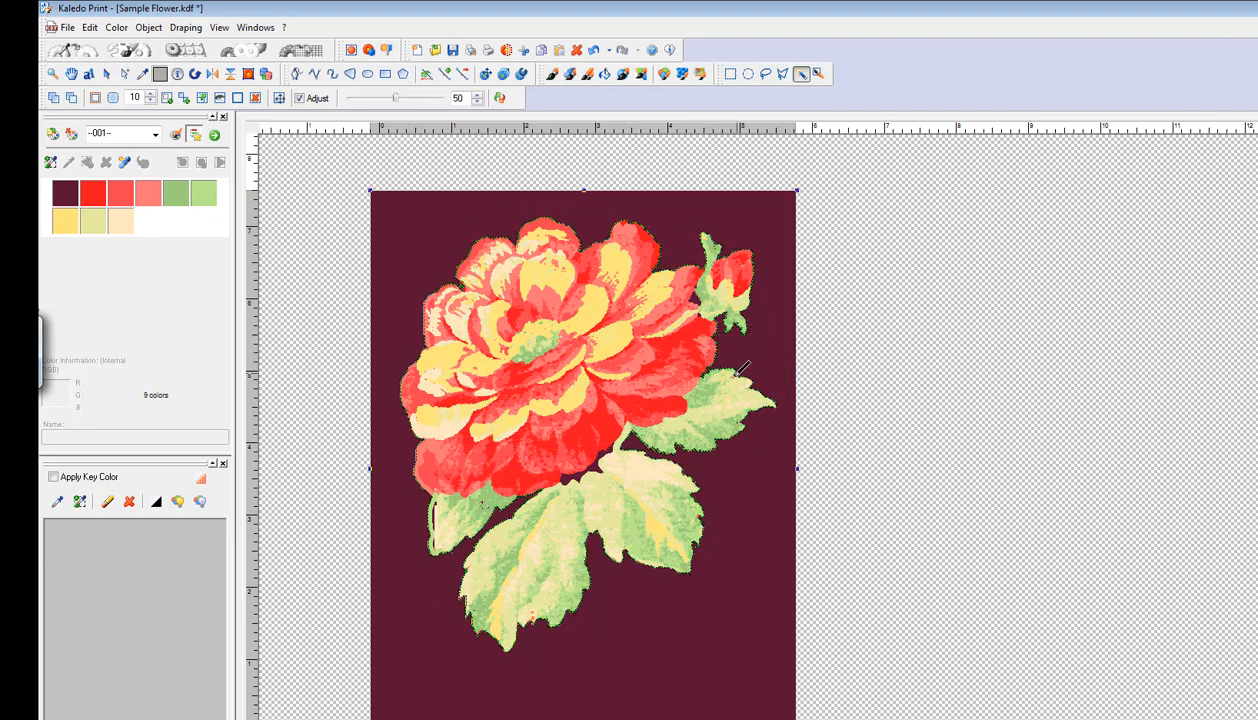
Step: Copy the selected flower motif to the clipboard, paste it and place the copy on the empty canvas beside the original image
right_click(628, 337)
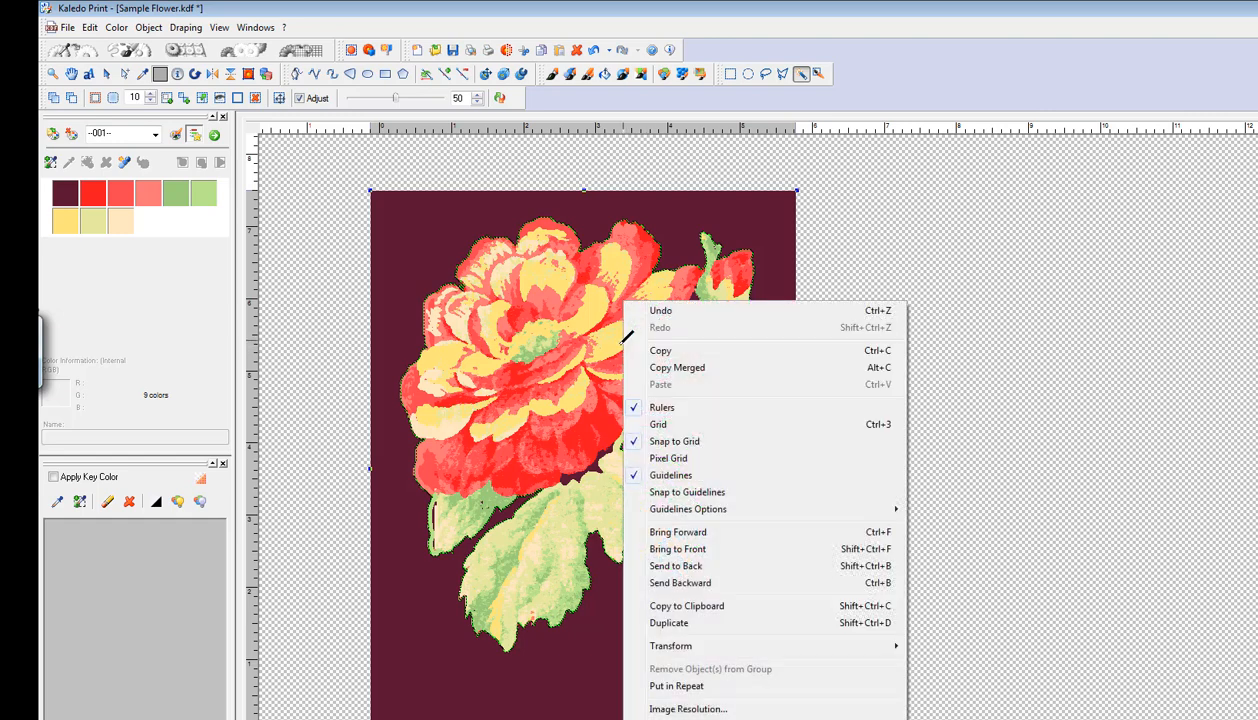
left_click(676, 604)
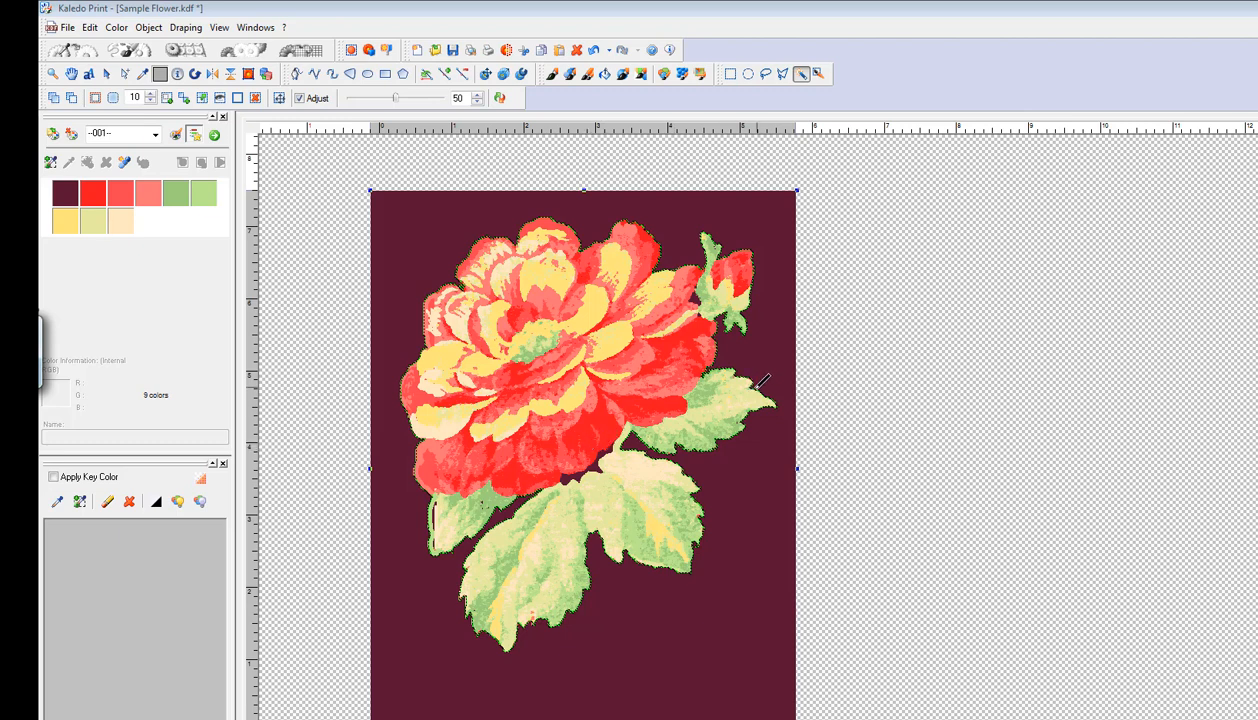
key("ctrl+v")
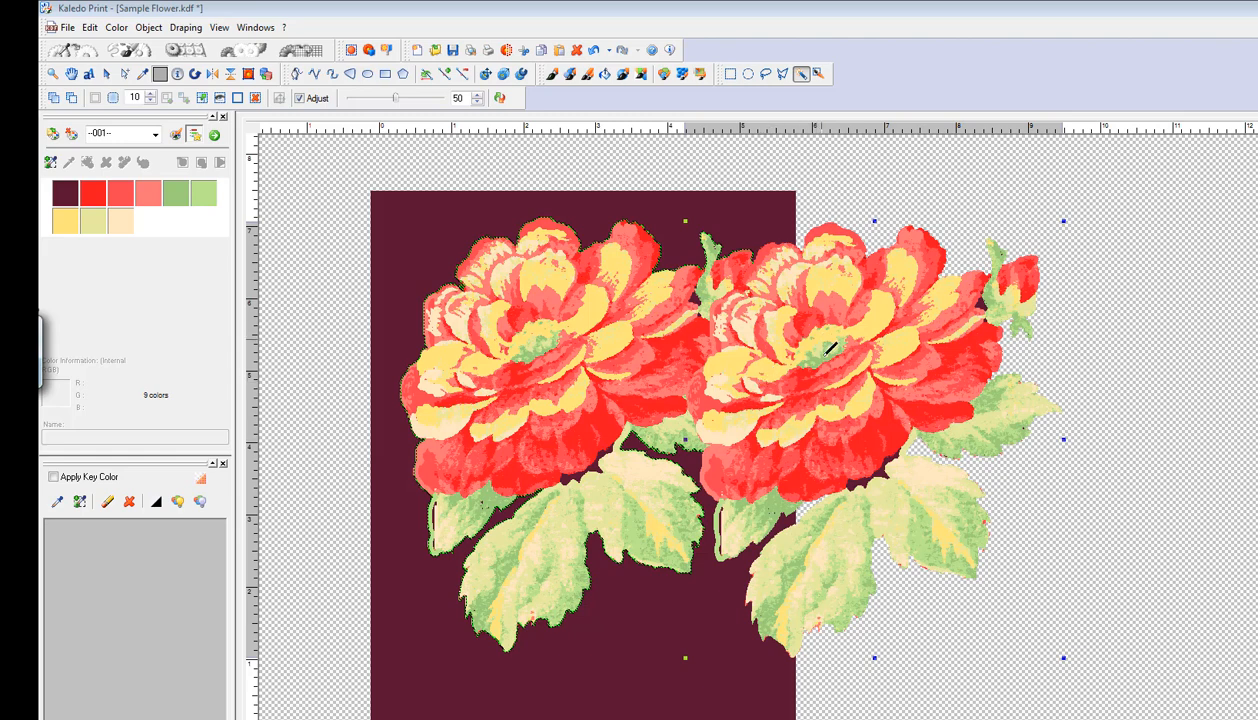
left_click_drag(805, 395, 1100, 369)
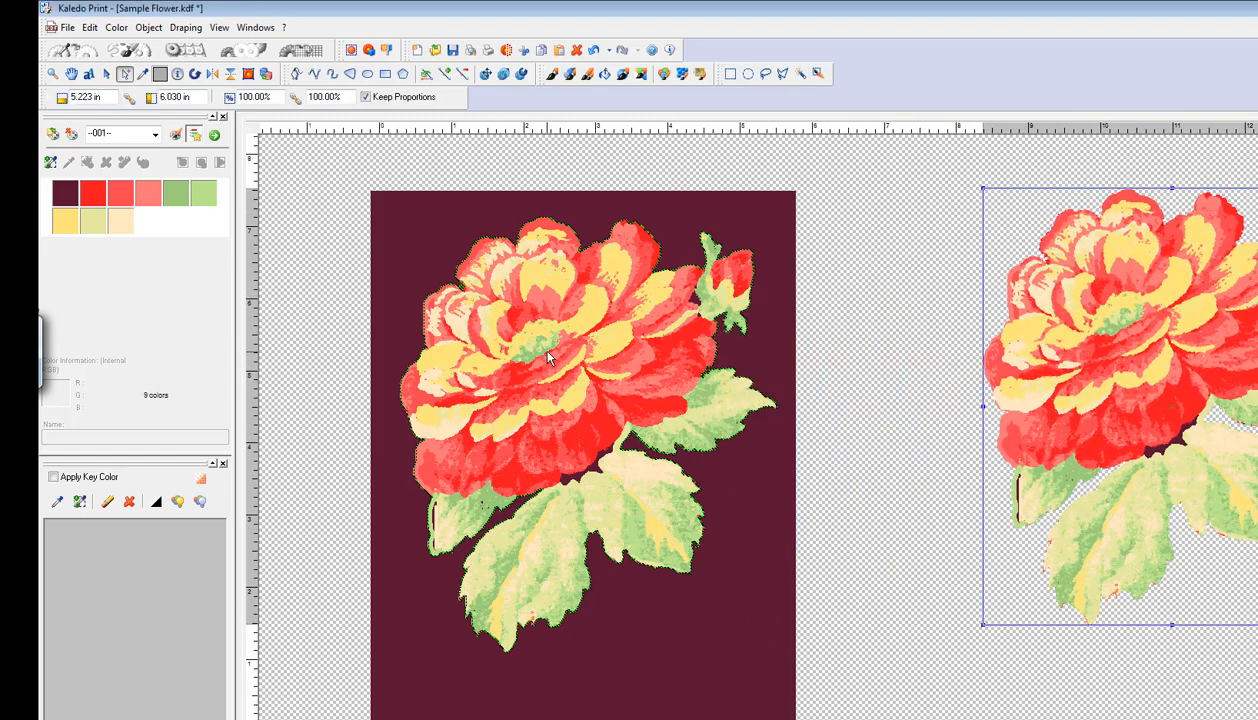
Step: In the Motif Clipboard, tilt the copied flower motif and reflect it both horizontally and vertically
left_click(369, 50)
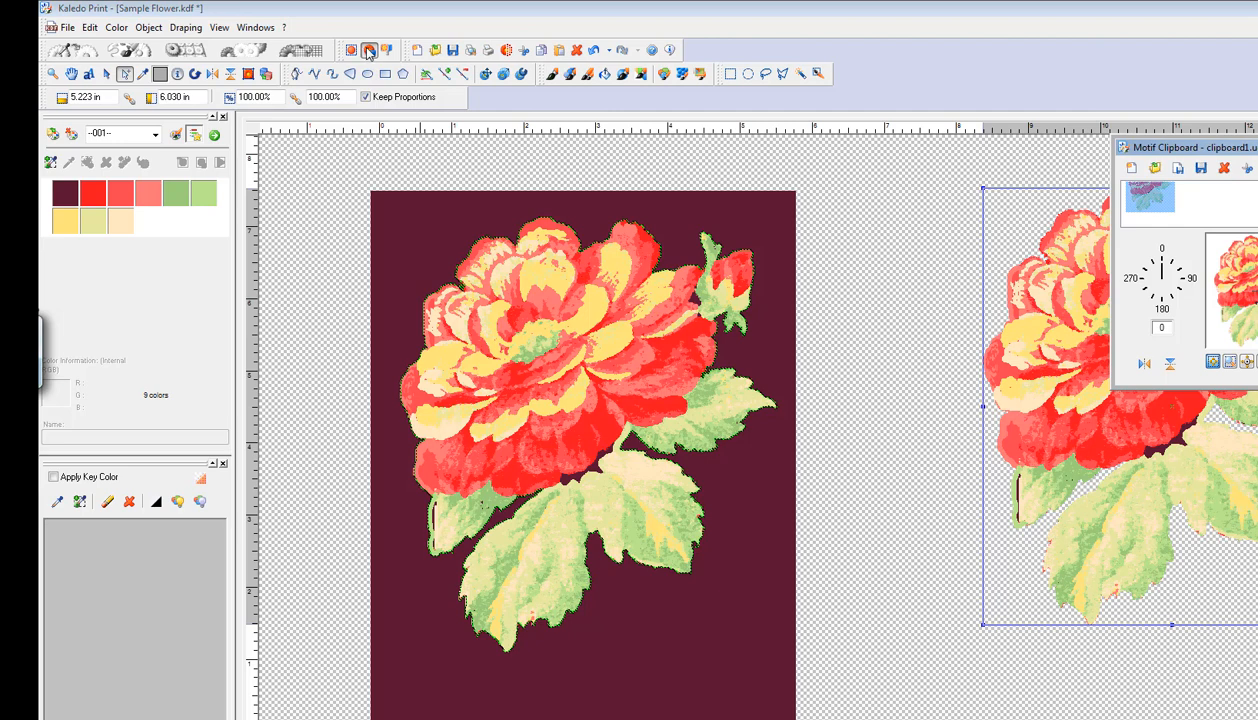
left_click_drag(1217, 150, 706, 39)
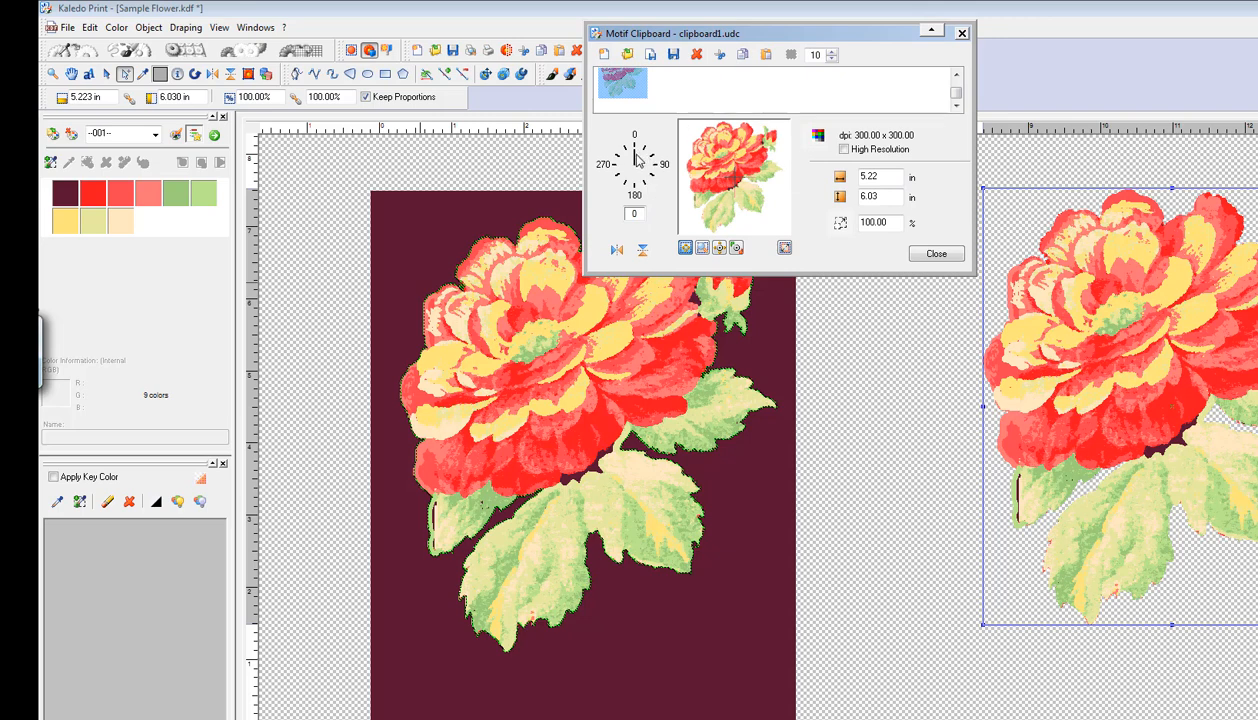
mouse_move(635, 155)
left_mouse_down()
mouse_move(644, 166)
mouse_move(631, 172)
mouse_move(640, 157)
left_mouse_up()
left_click(616, 250)
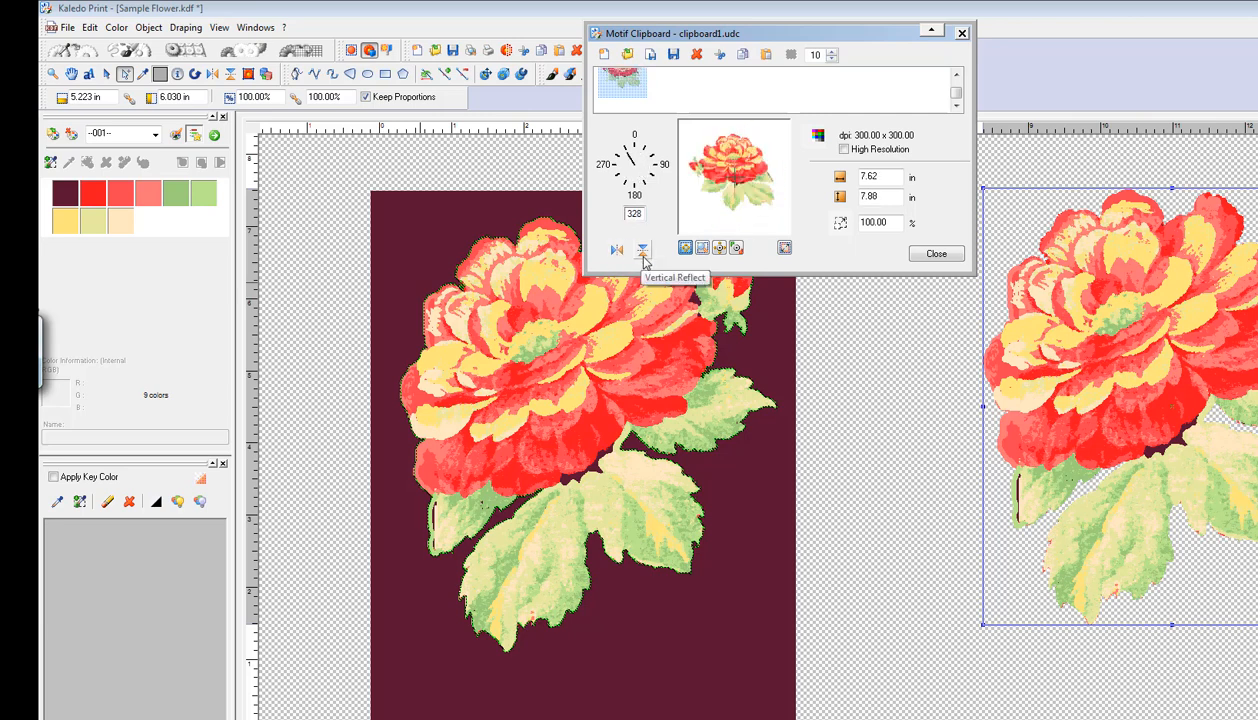
left_click(642, 250)
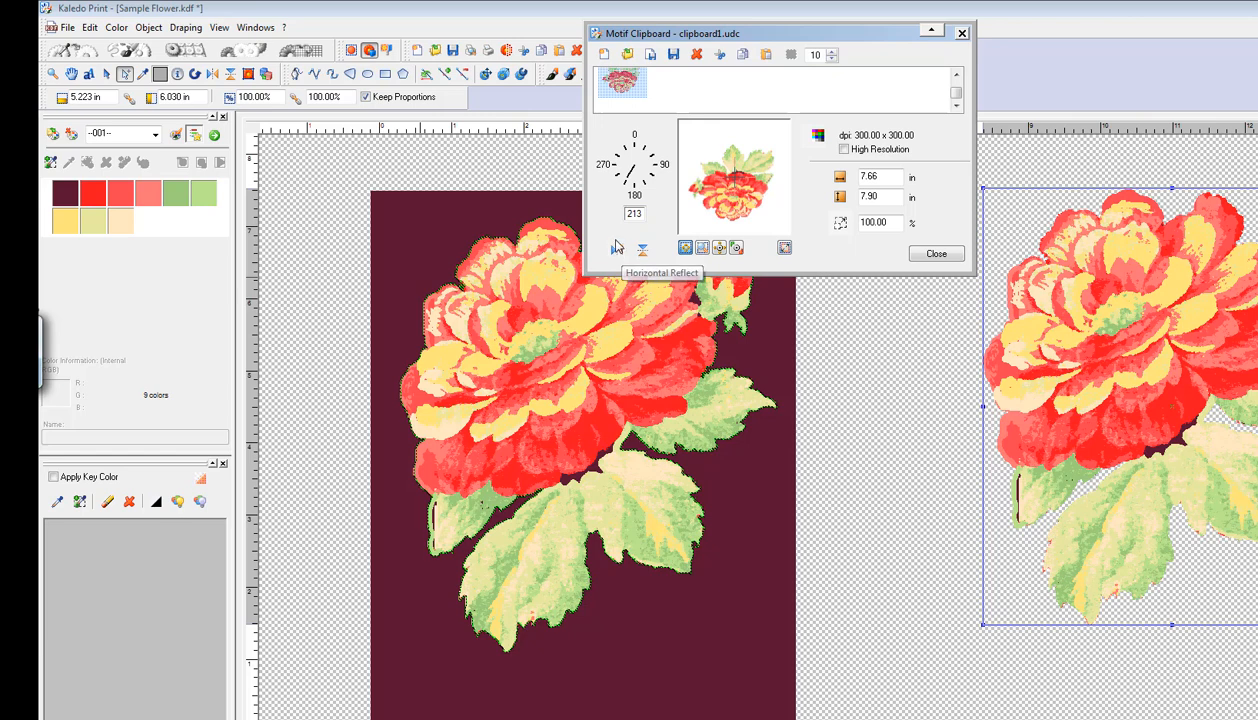
Step: Rotate the flower motif in the Motif Clipboard to 60 degrees
left_click(878, 178)
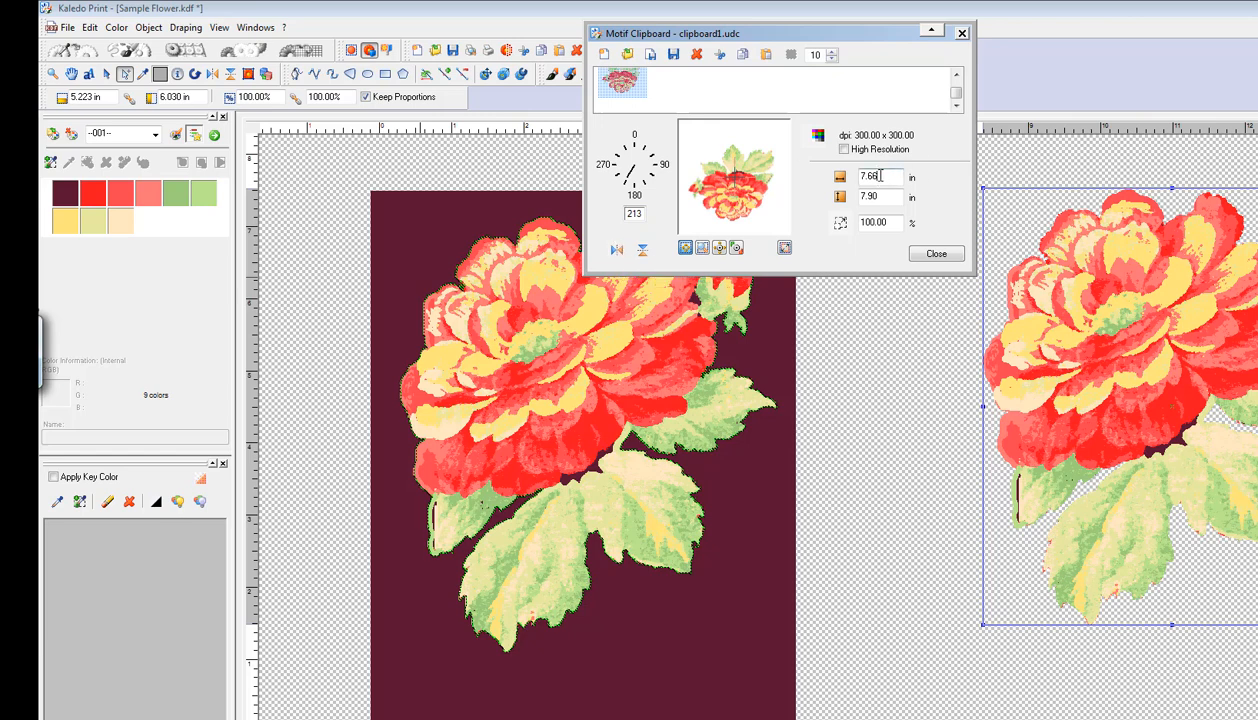
double_click(880, 176)
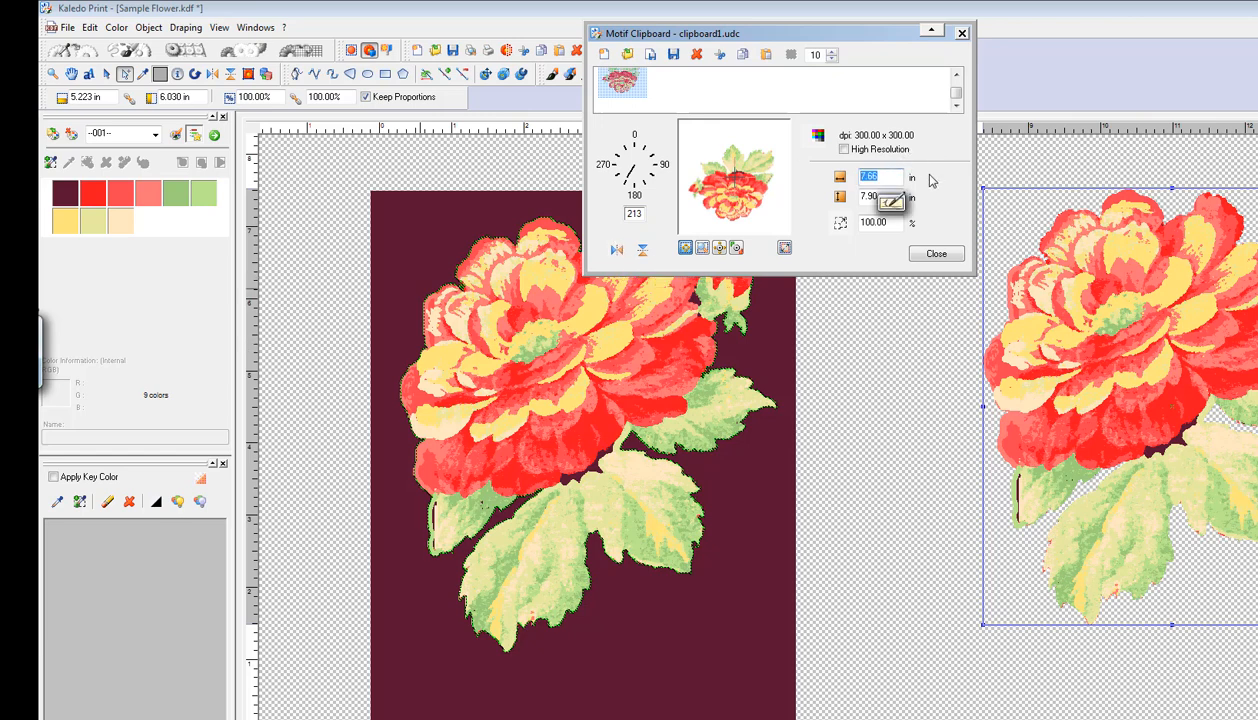
left_click(882, 226)
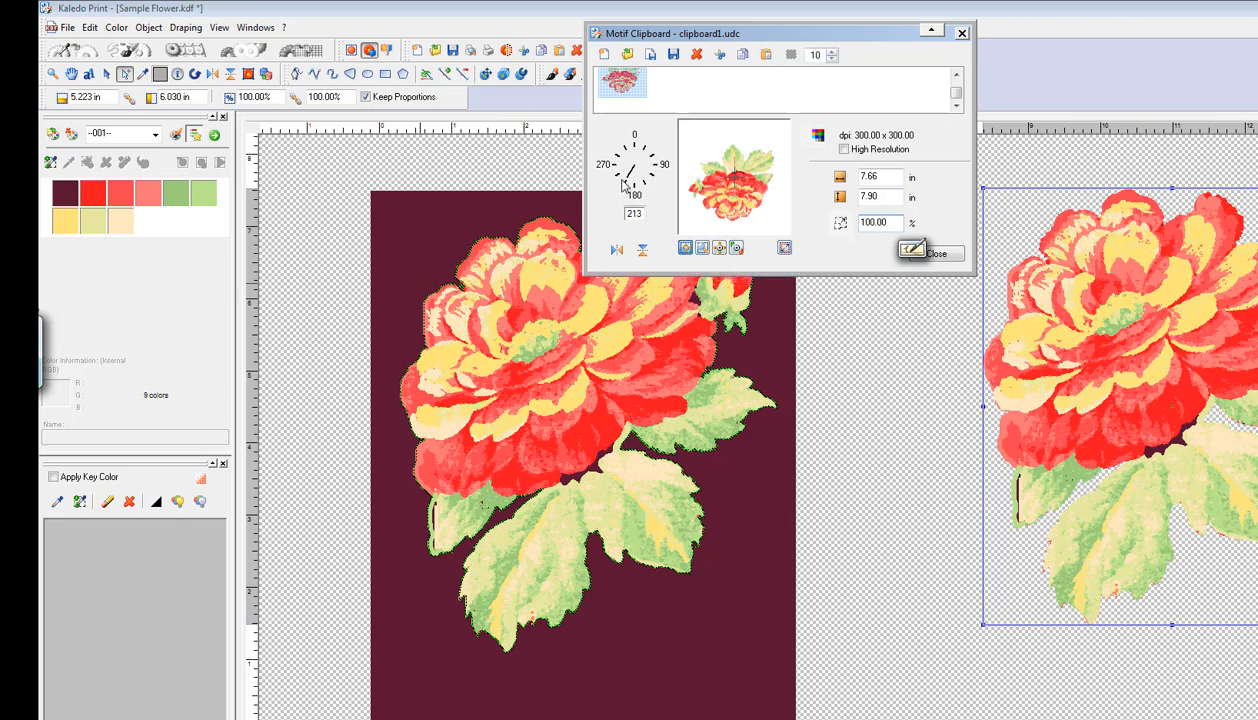
left_click_drag(624, 186, 651, 159)
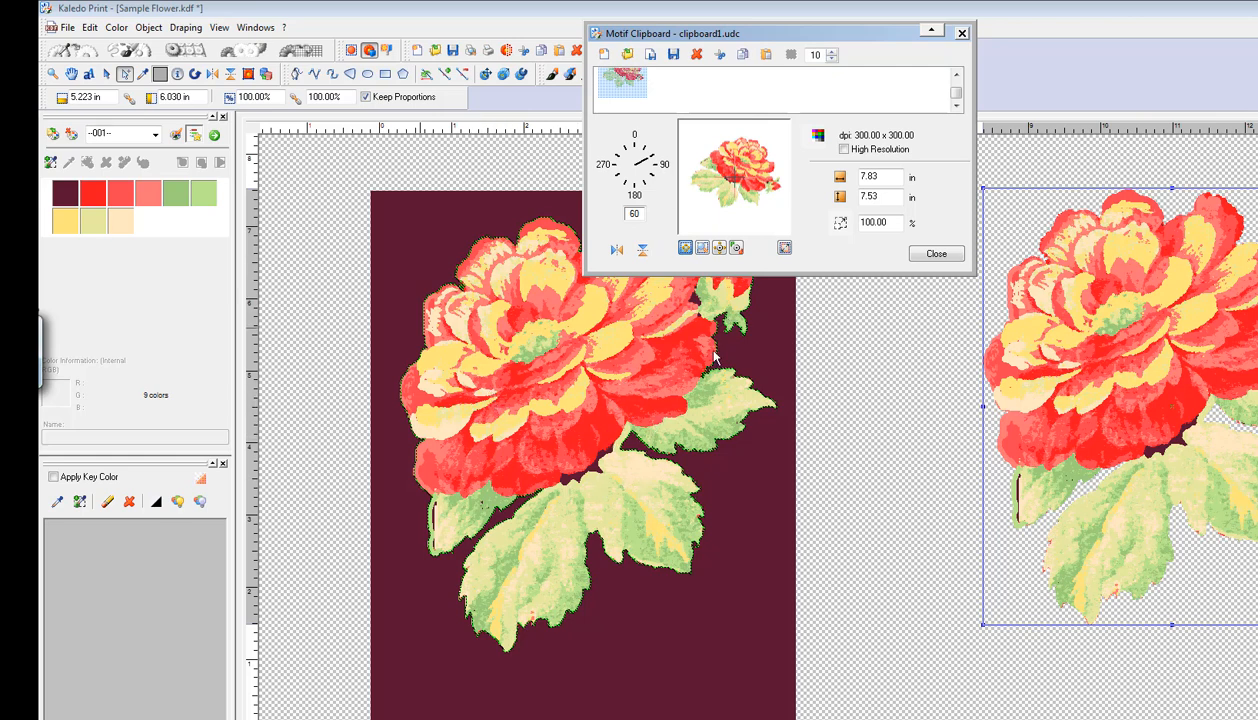
Step: Save the motif clipboard to the Desktop as a Clipboard (*.udc) file named Flowers
left_click(673, 55)
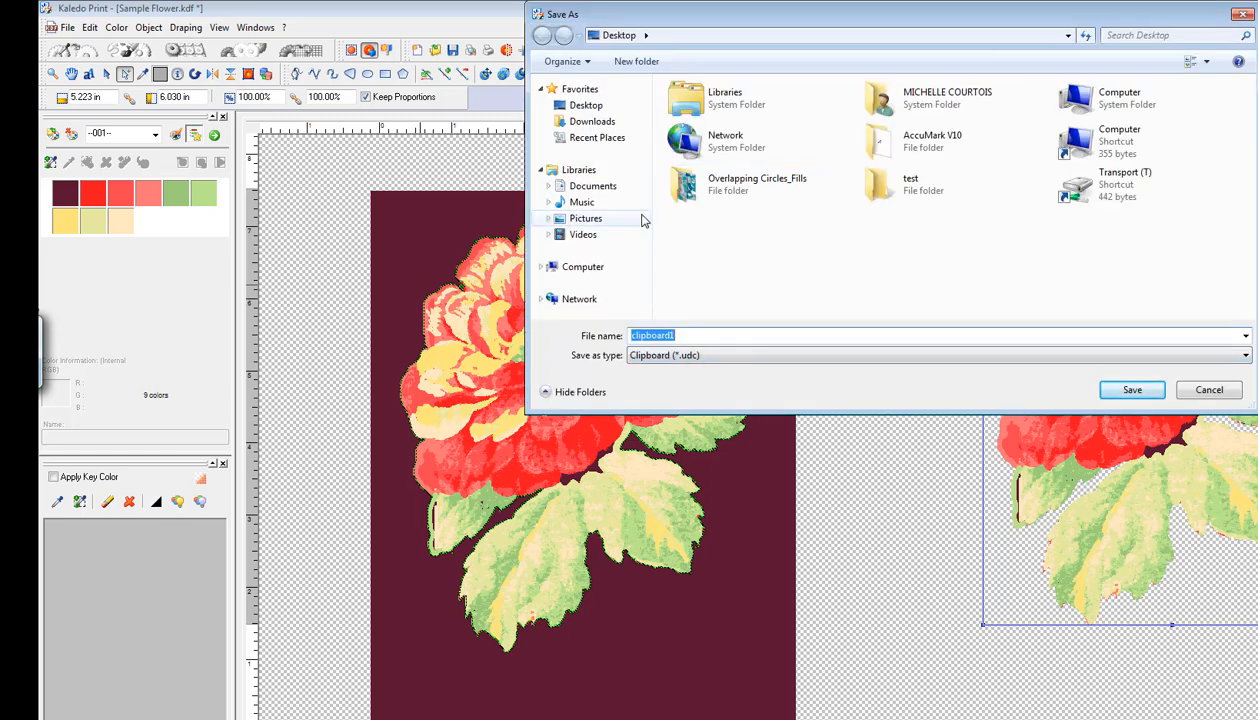
type("Flowers")
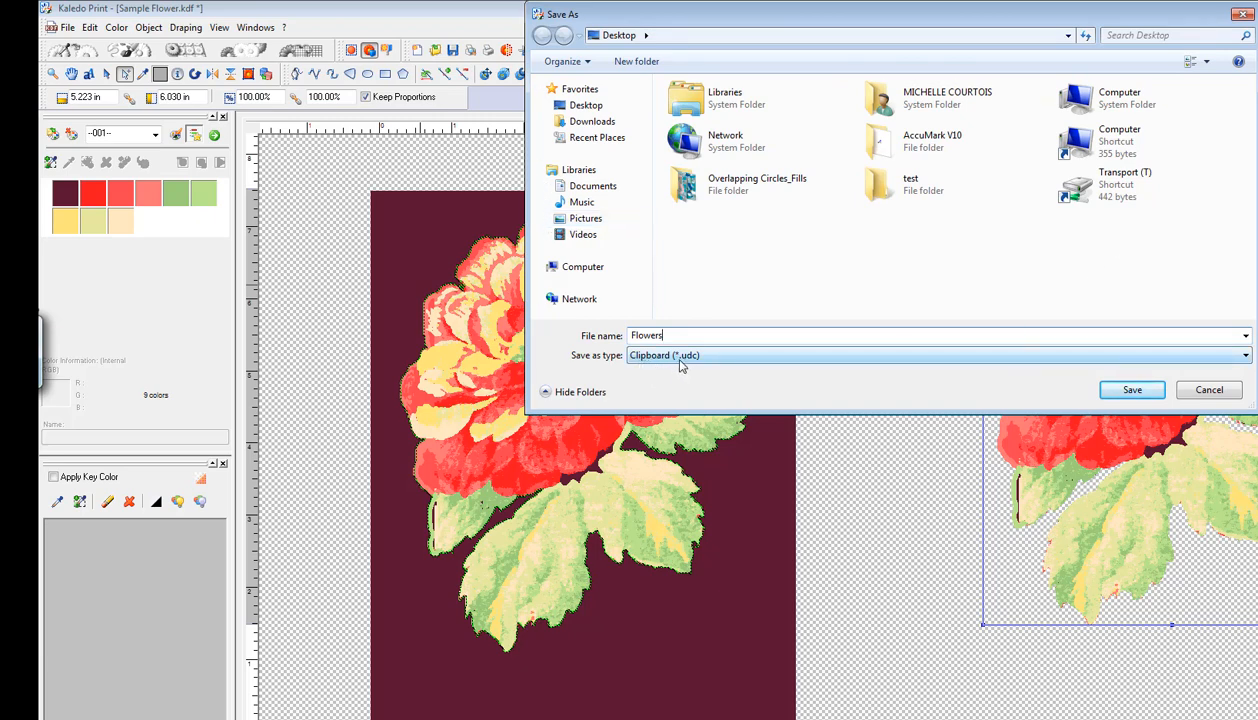
left_click(1135, 390)
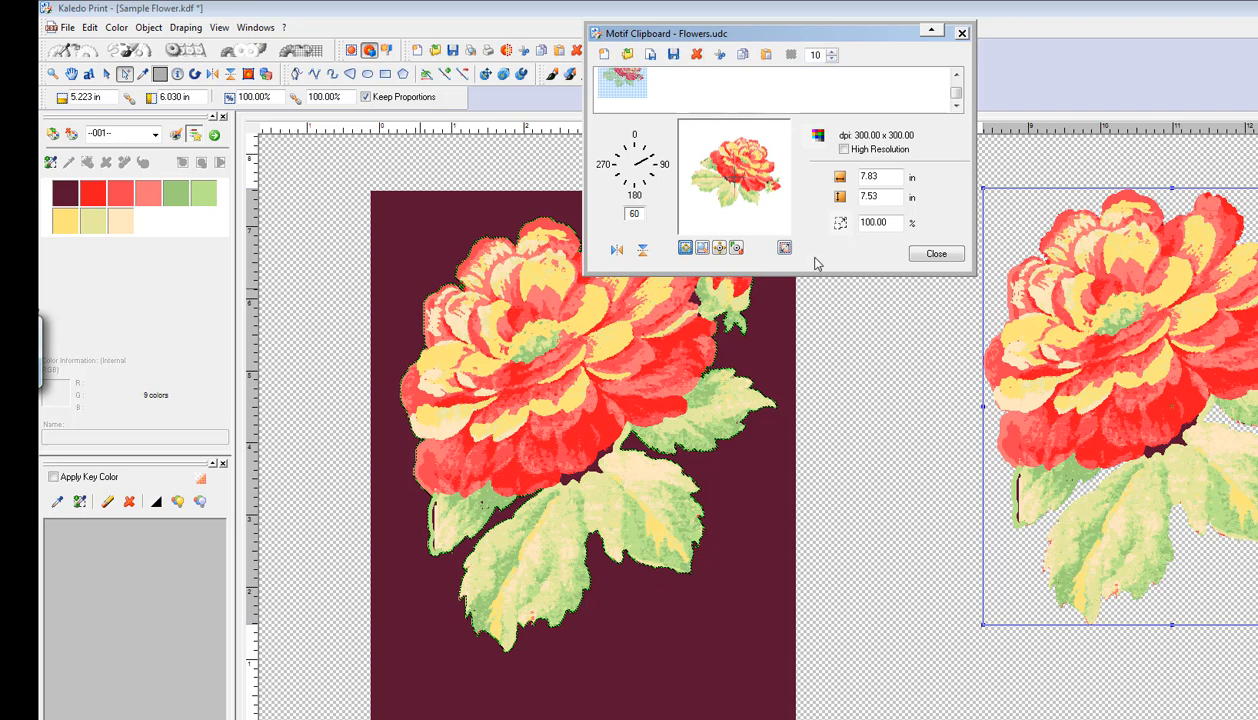
Step: Collapse the Motif Clipboard window and move the cut-out flower closer to the original image
left_click(931, 31)
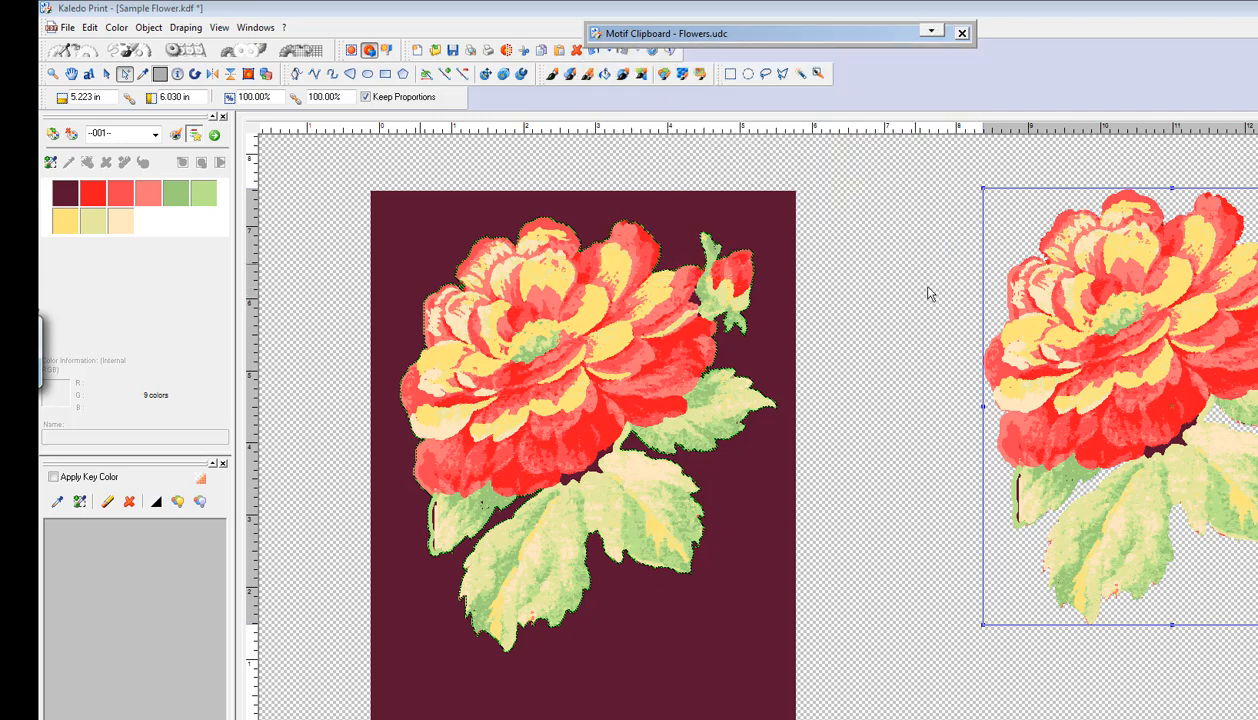
left_click_drag(1068, 366, 982, 370)
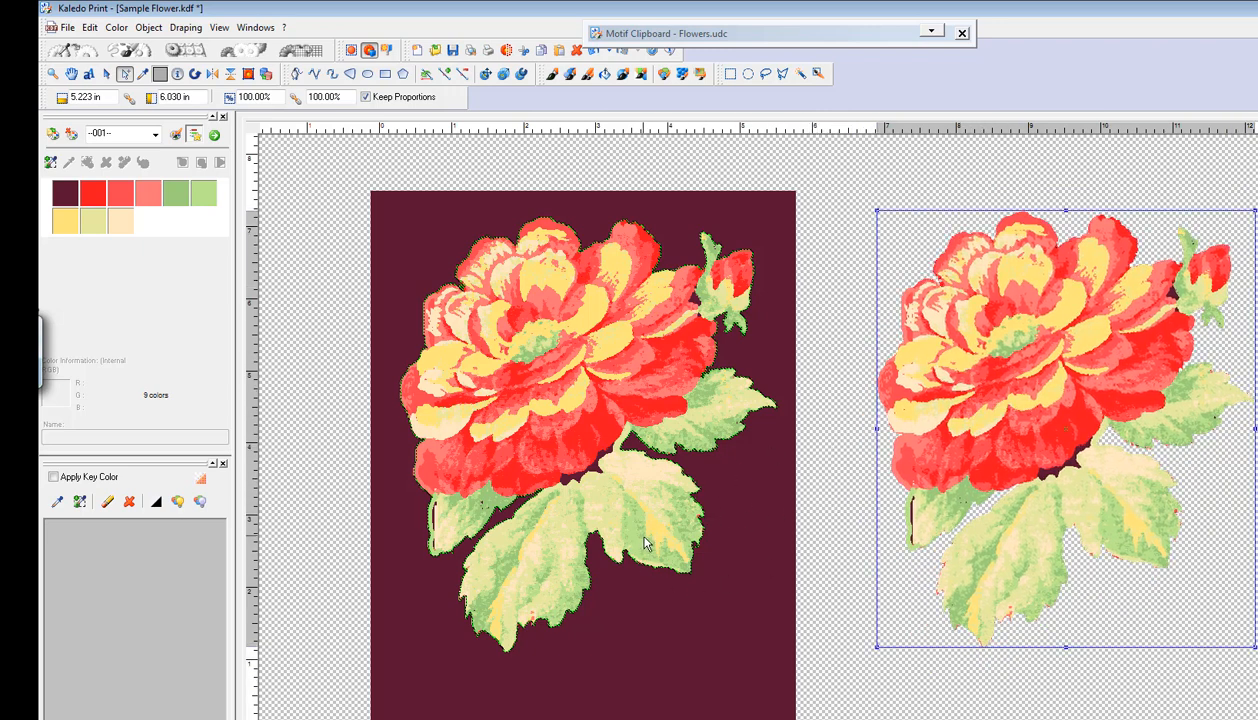
Step: Draw freehand lasso selections over the lower leaves and background of the original image, and clear them
scroll(647, 546, "up", 4)
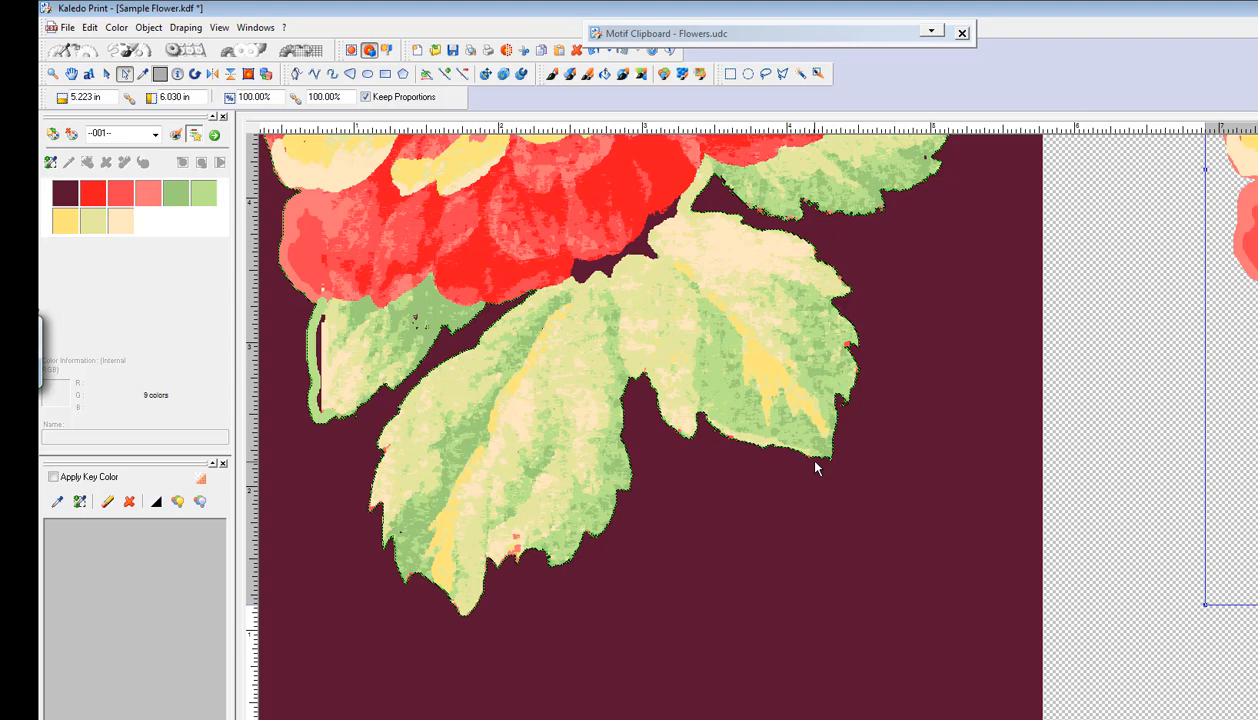
left_click(775, 537)
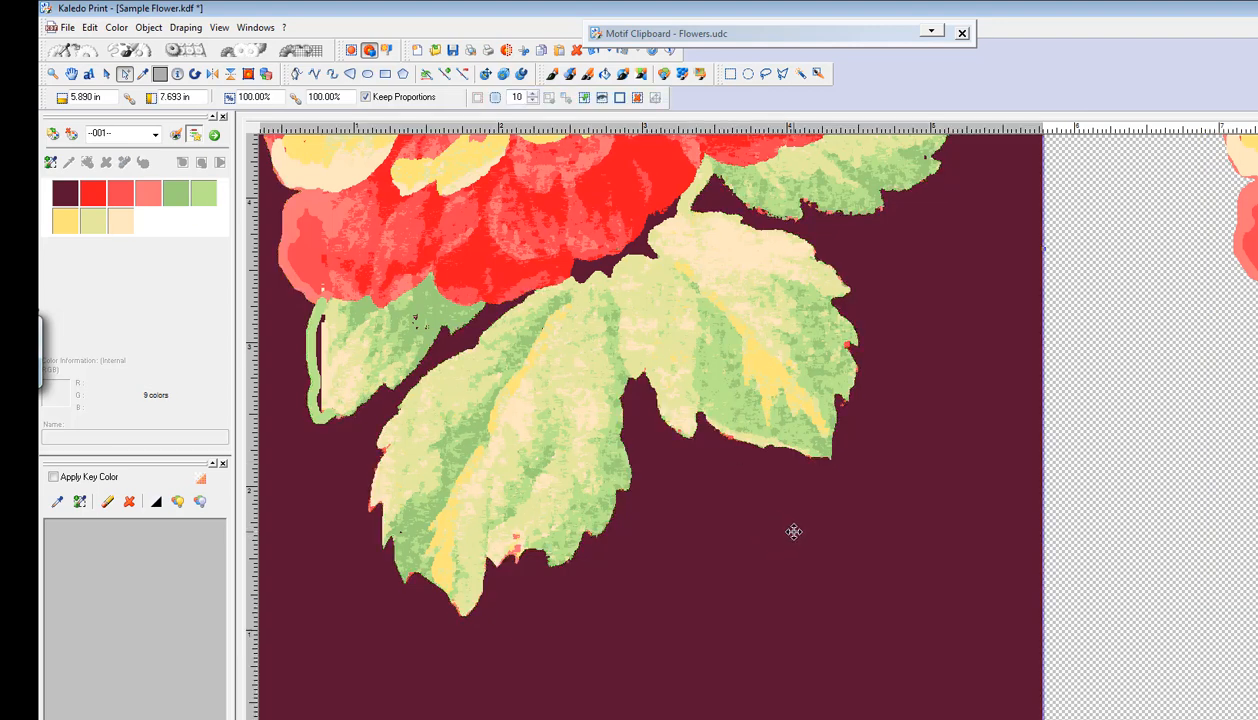
left_click(782, 75)
left_click(766, 75)
mouse_move(795, 411)
left_mouse_down()
mouse_move(736, 687)
mouse_move(760, 345)
left_mouse_up()
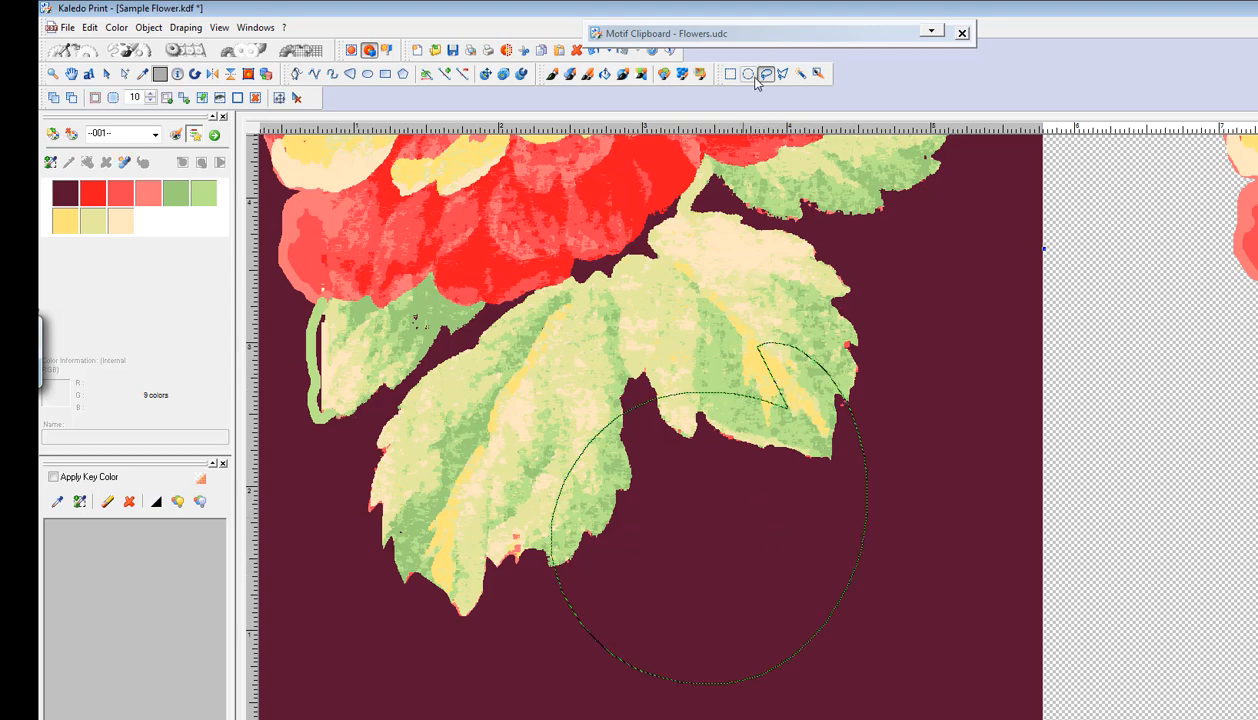
left_click(747, 461)
mouse_move(928, 311)
left_mouse_down()
mouse_move(658, 351)
mouse_move(822, 634)
mouse_move(898, 244)
left_mouse_up()
left_click(742, 454)
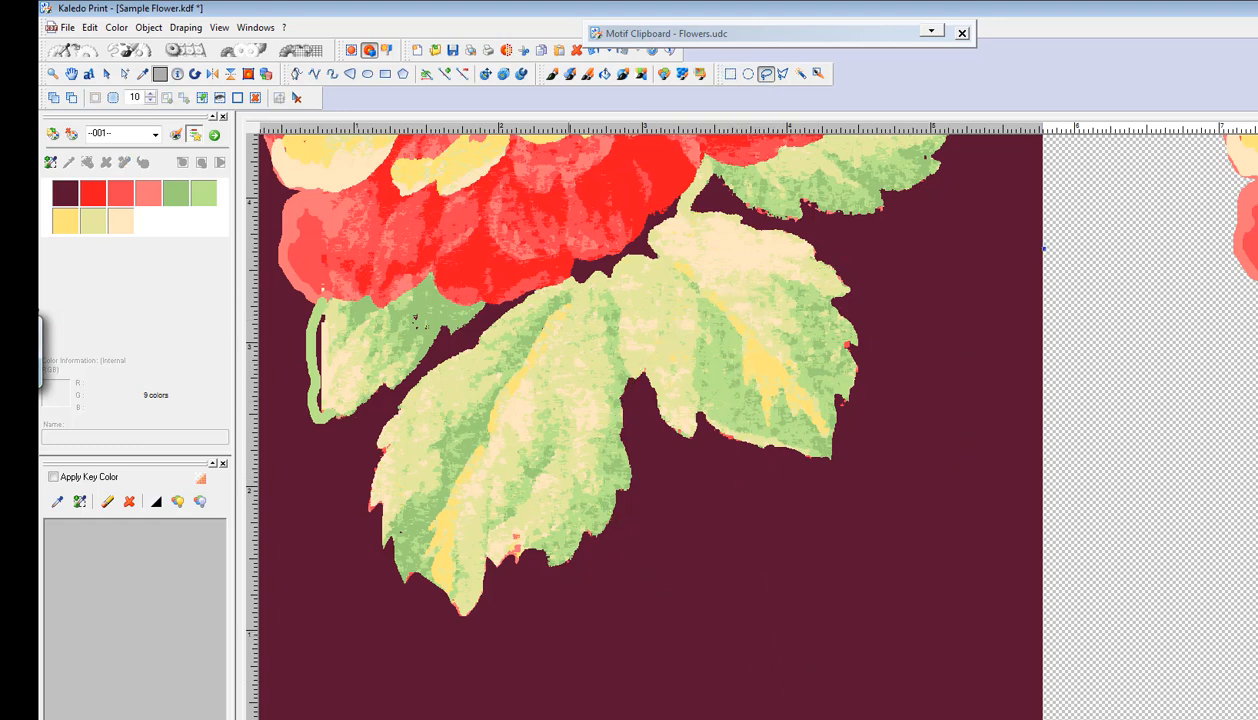
Step: Select a deep red petal area of the original flower with the Magic Wand and add the neighbouring deep red petals
scroll(567, 712, "down", 1)
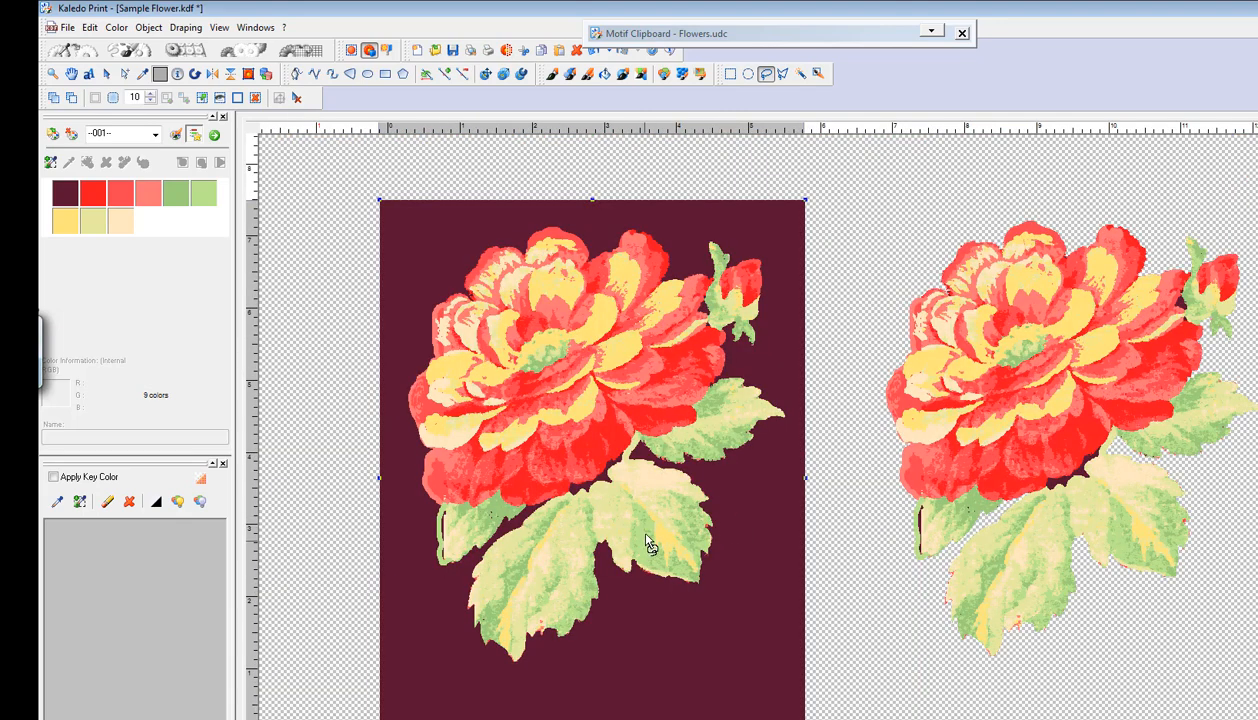
scroll(684, 393, "up", 2)
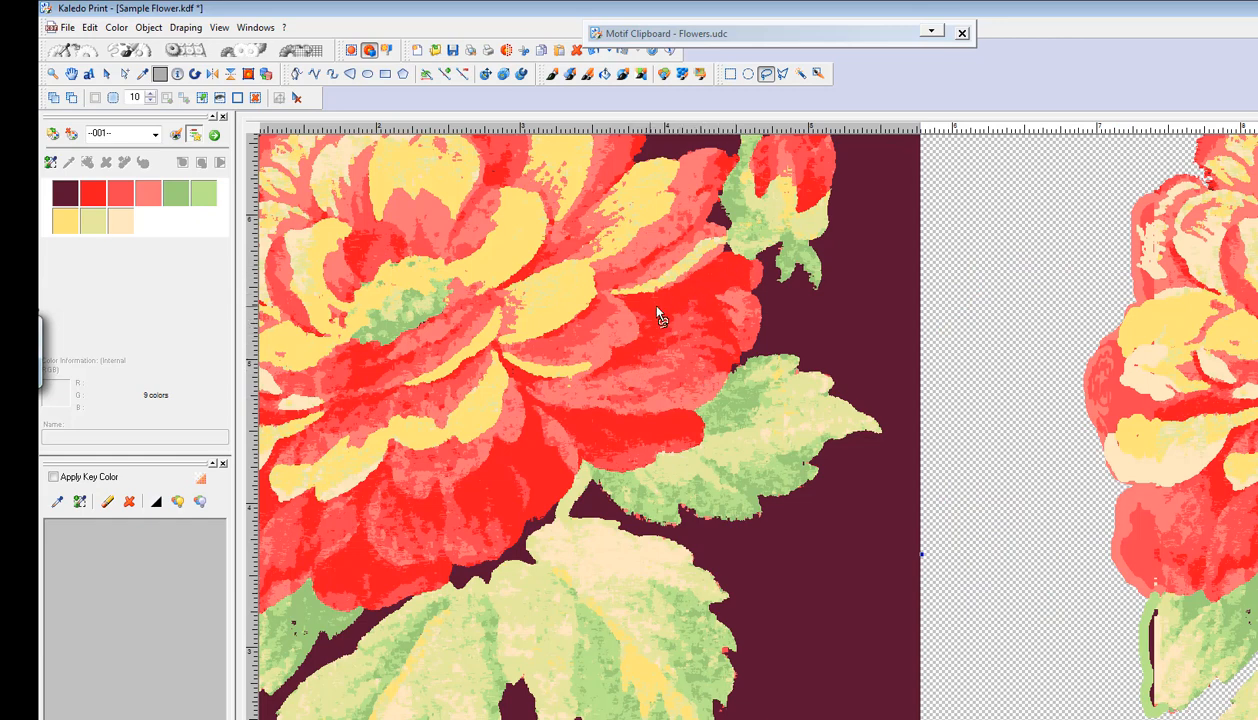
left_click(800, 73)
left_click(712, 278)
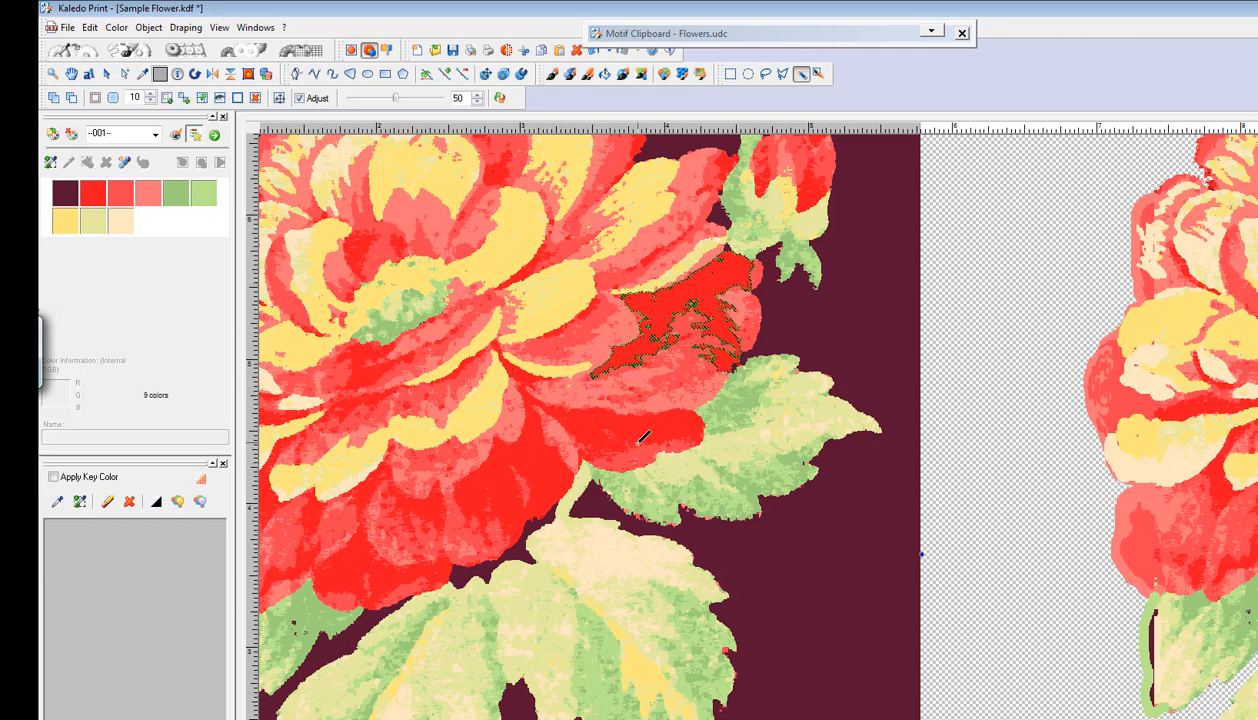
left_click(612, 445, "shift")
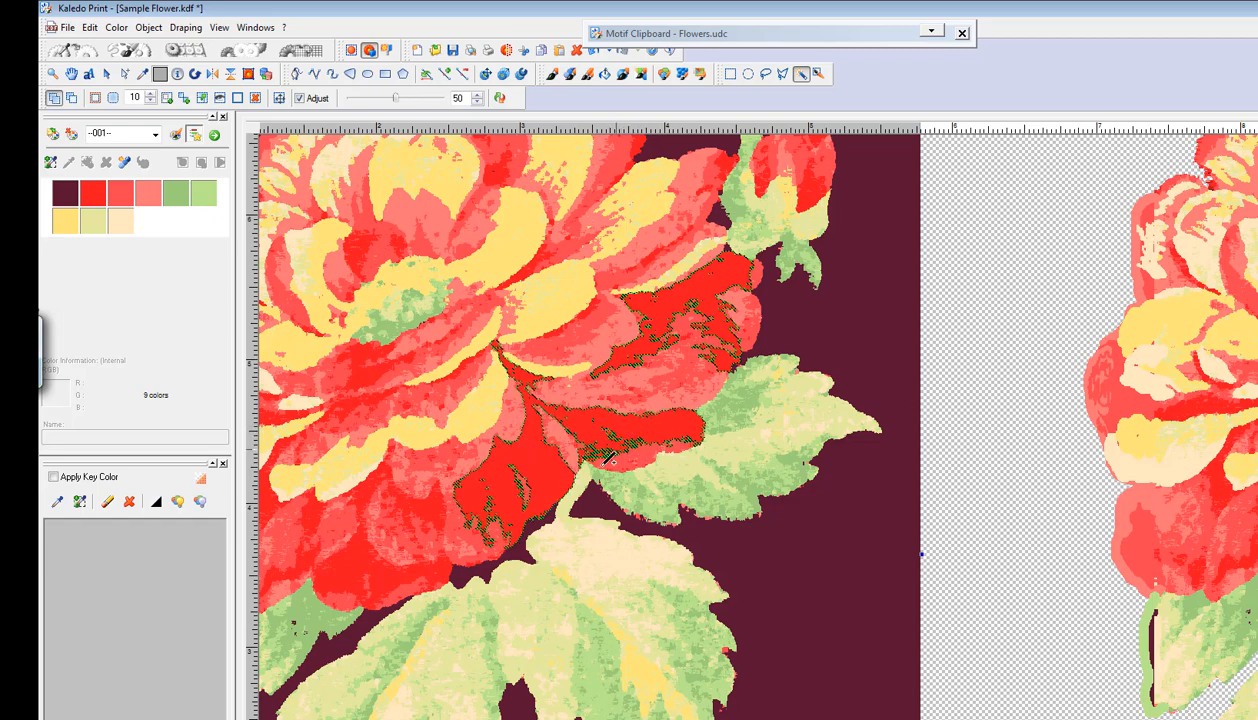
left_click(432, 492, "shift")
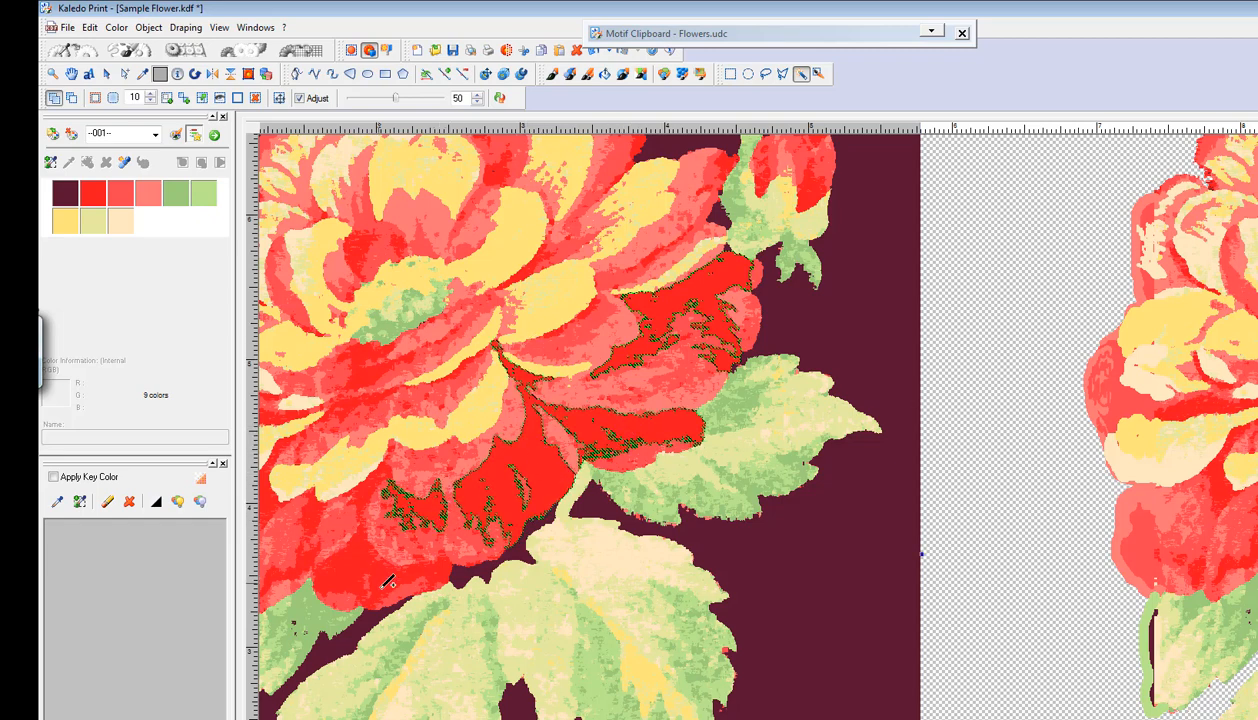
left_click(378, 565, "shift")
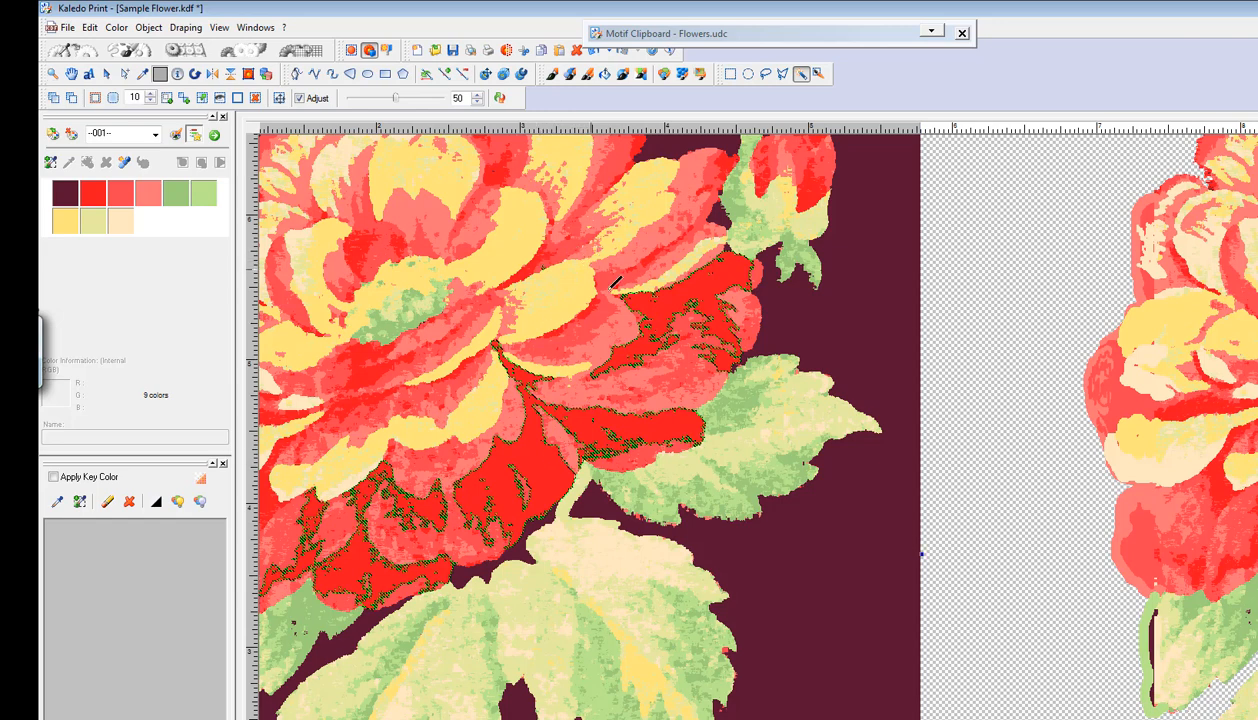
Step: Subtract the deep red petal areas from the Magic Wand selection one after another until nothing is selected
left_click(523, 455, "ctrl")
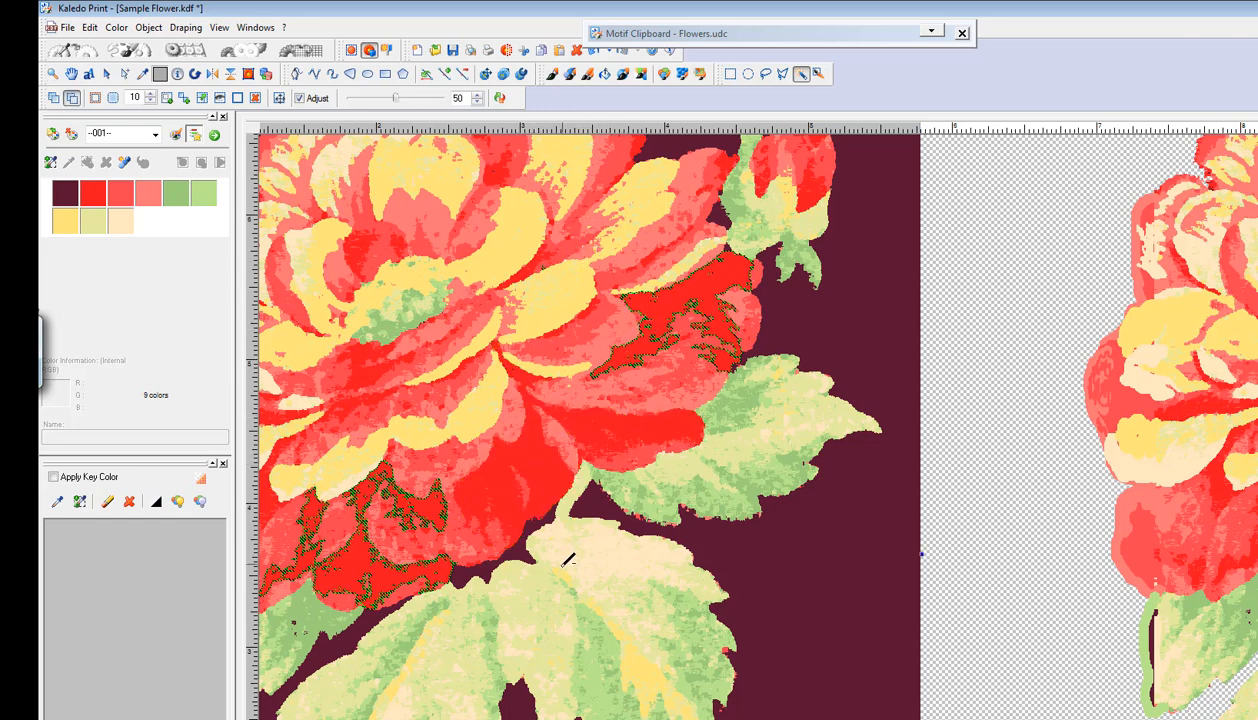
left_click(343, 560, "ctrl")
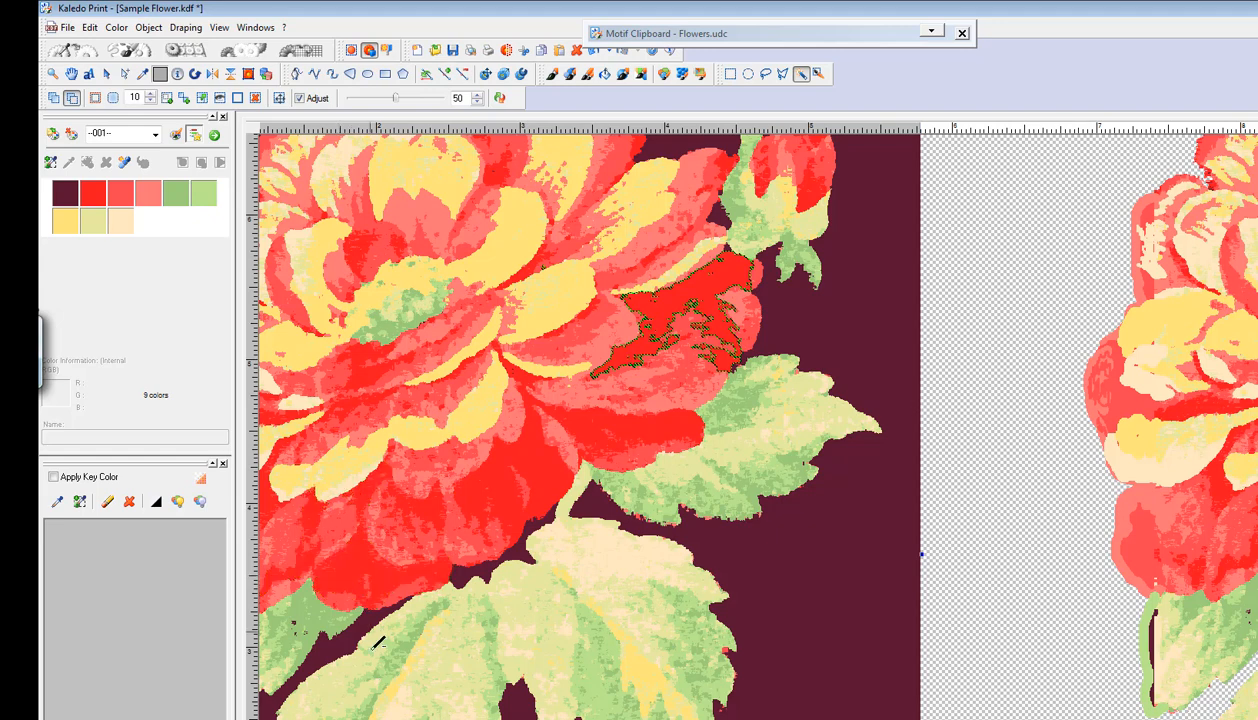
left_click(703, 345, "ctrl")
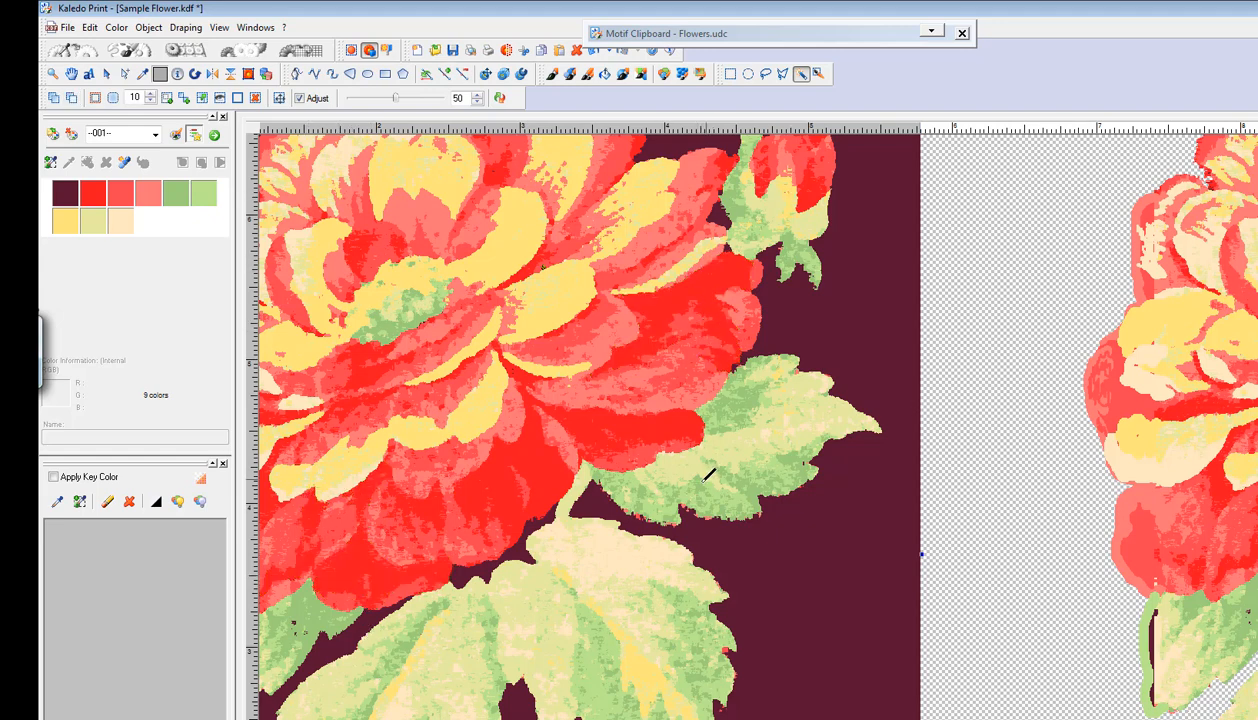
scroll(701, 486, "down", 1)
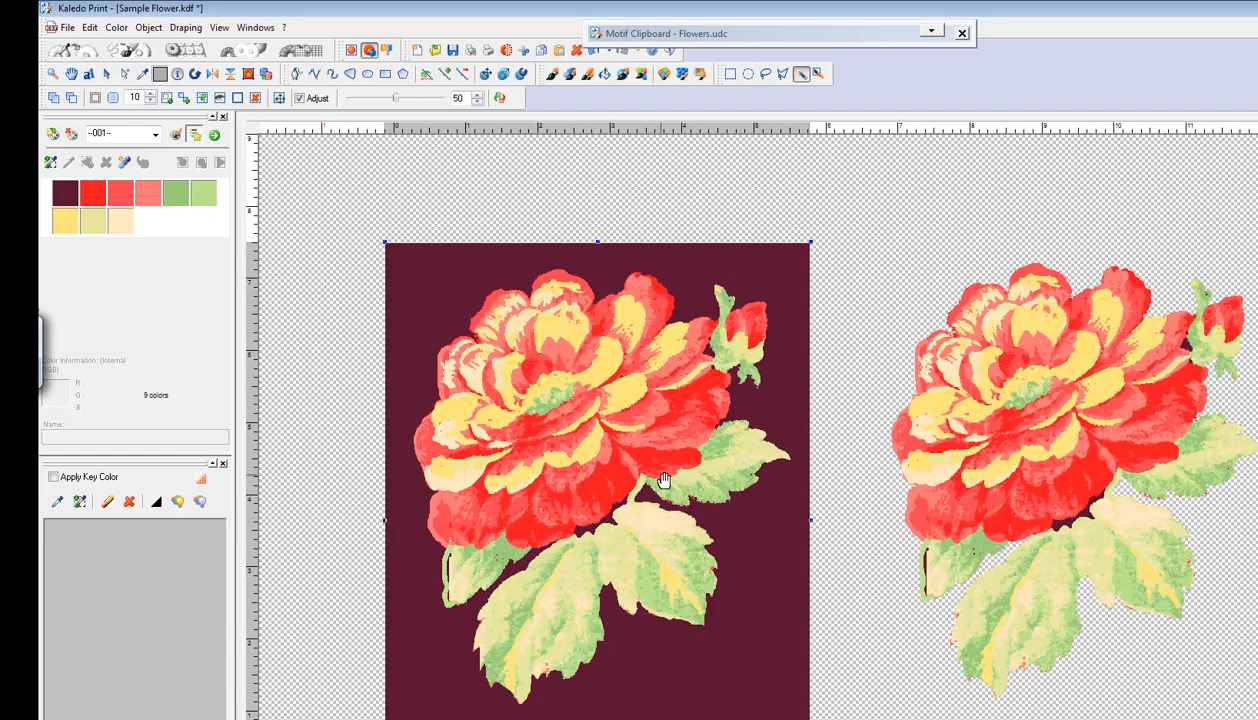
left_click_drag(664, 488, 657, 437)
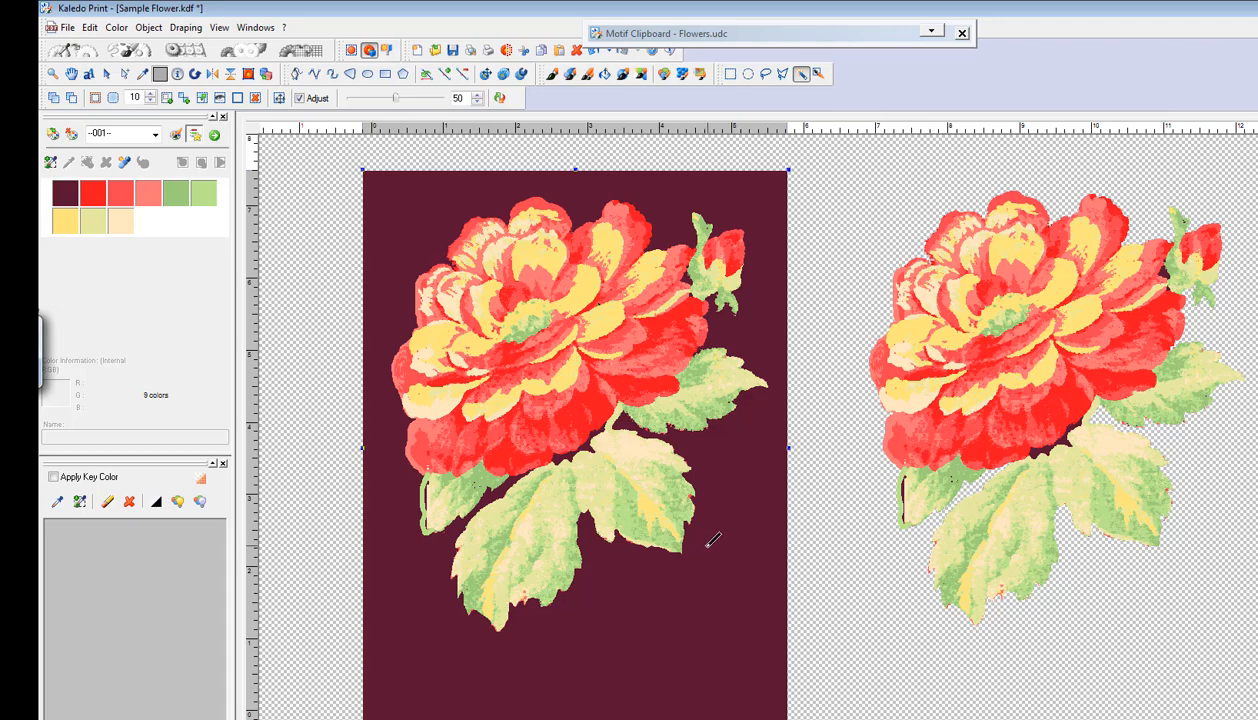